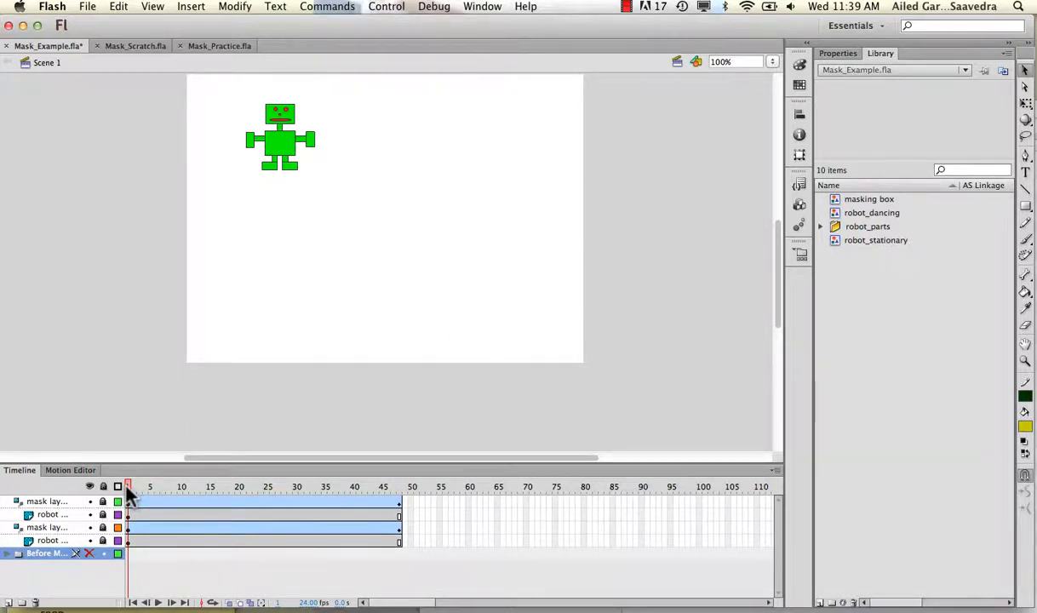
Preview the masked robot animation, first with all masks showing, and again with the first mask layer and its robot layer hidden
{"action": "left_click_drag", "start_coordinate": [128, 492], "coordinate": [115, 461]}
{"action": "left_click", "coordinate": [89, 502]}
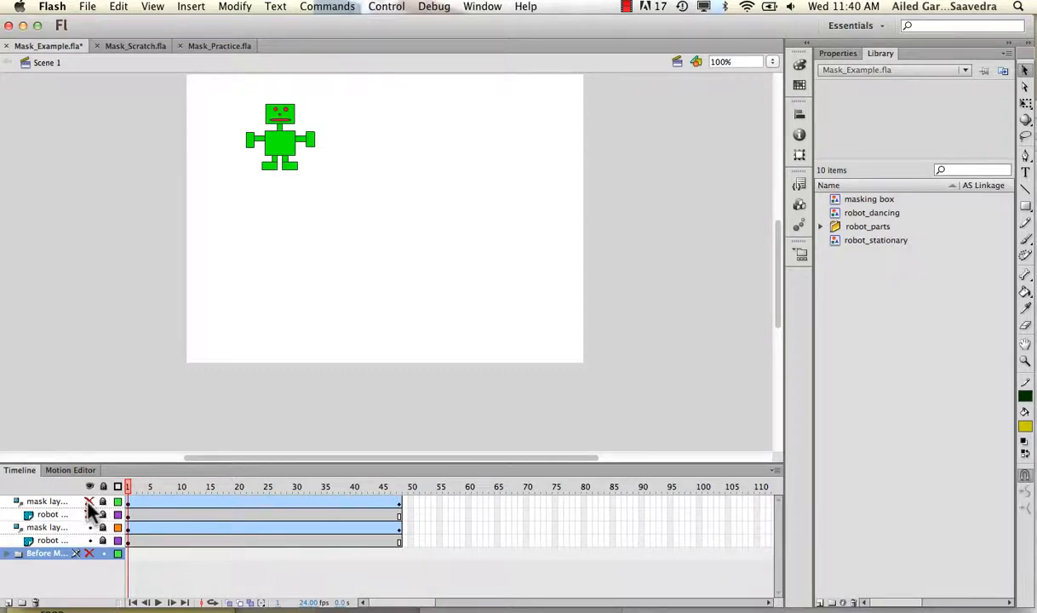
{"action": "left_click", "coordinate": [90, 514]}
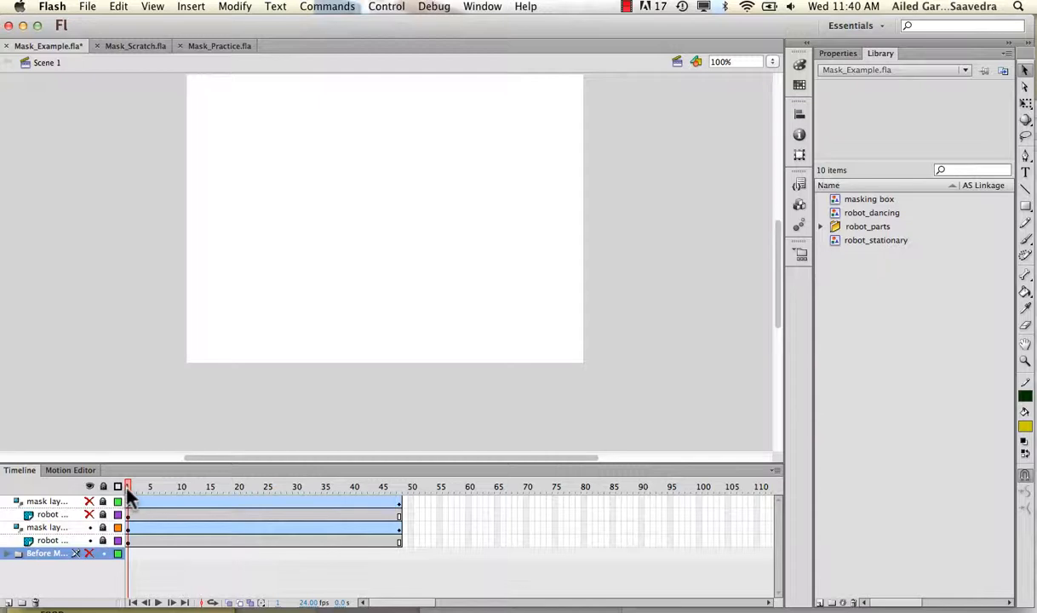
{"action": "mouse_move", "coordinate": [129, 492]}
{"action": "left_mouse_down"}
{"action": "mouse_move", "coordinate": [410, 483]}
{"action": "mouse_move", "coordinate": [113, 485]}
{"action": "left_mouse_up"}
Show the first mask layer and its robot layer, hide the second pair, and scrub through the animation
{"action": "left_click", "coordinate": [89, 514]}
{"action": "left_click", "coordinate": [89, 501]}
{"action": "left_click", "coordinate": [89, 527]}
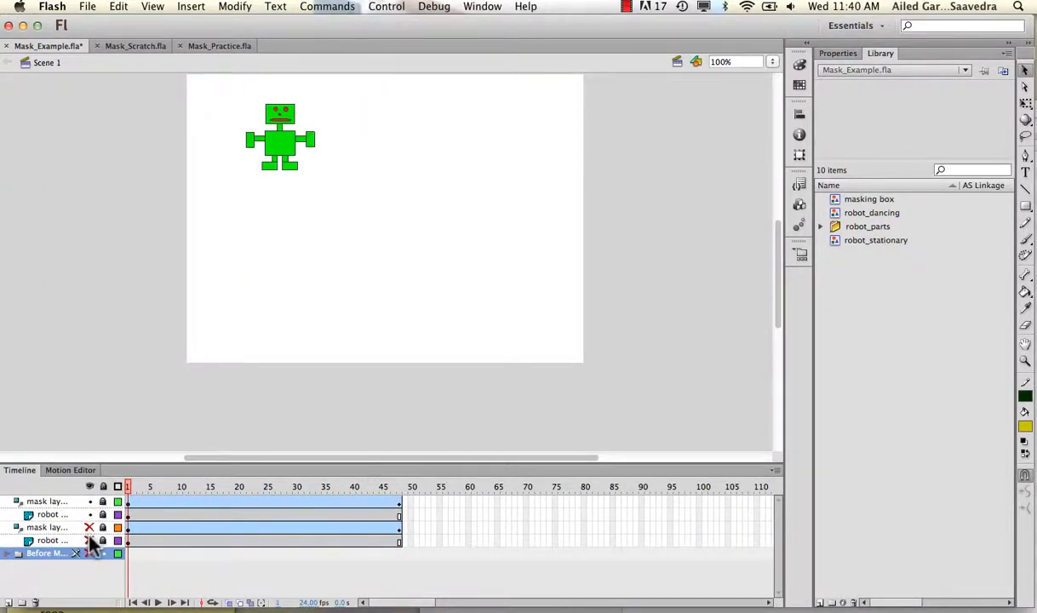
{"action": "left_click", "coordinate": [90, 541]}
{"action": "mouse_move", "coordinate": [126, 488]}
{"action": "left_mouse_down"}
{"action": "mouse_move", "coordinate": [405, 494]}
{"action": "mouse_move", "coordinate": [127, 481]}
{"action": "left_mouse_up"}
Make the second mask layer and its robot layer visible again and scrub through the combined animation
{"action": "left_click_drag", "start_coordinate": [89, 514], "coordinate": [91, 542]}
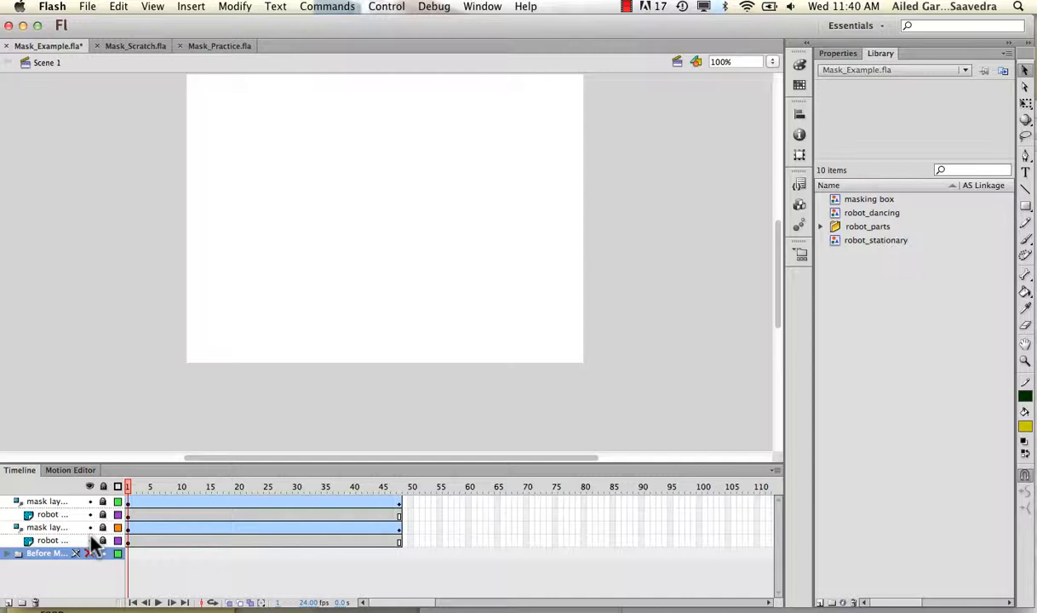
{"action": "left_click", "coordinate": [133, 487]}
{"action": "left_click_drag", "start_coordinate": [132, 491], "coordinate": [123, 468]}
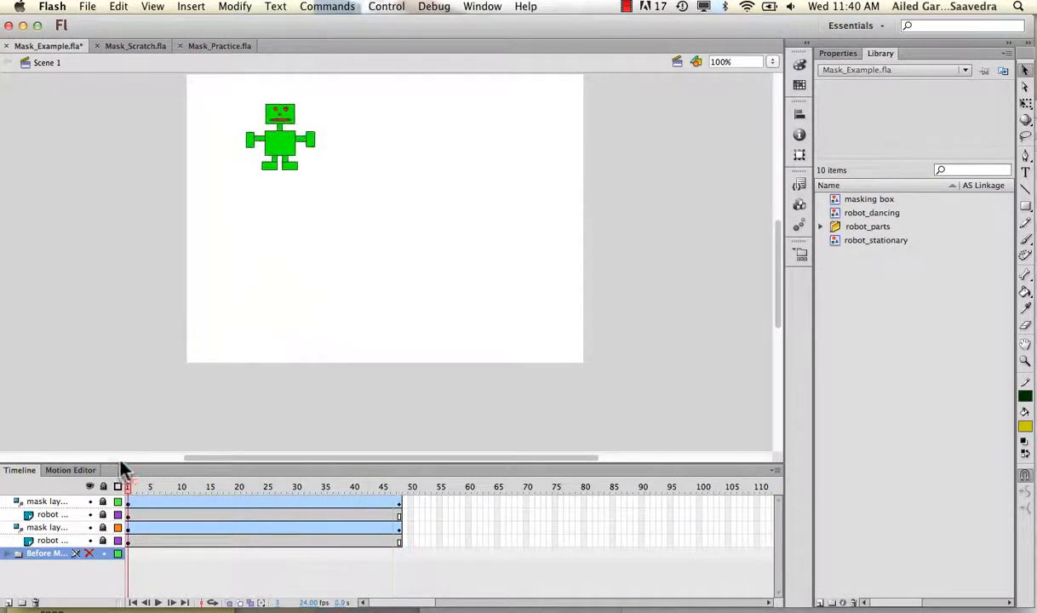
Expand the folder of unmasked layers, make its layers visible, and scrub the timeline to compare the red mask shapes with the masked robots
{"action": "left_click", "coordinate": [17, 553]}
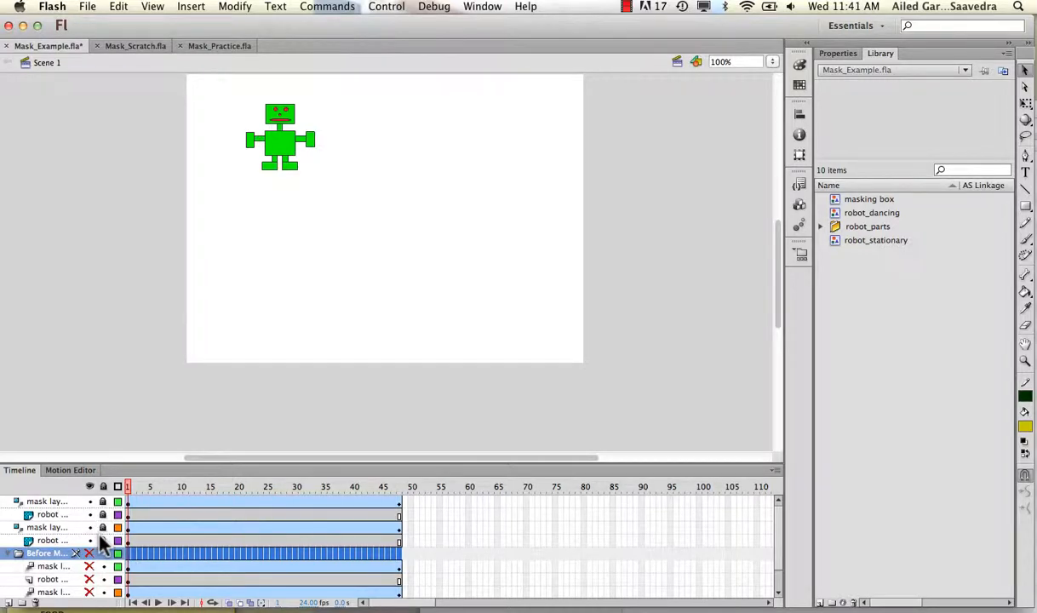
{"action": "scroll", "coordinate": [100, 538], "scroll_direction": "down", "scroll_amount": 2}
{"action": "left_click_drag", "start_coordinate": [89, 527], "coordinate": [89, 576]}
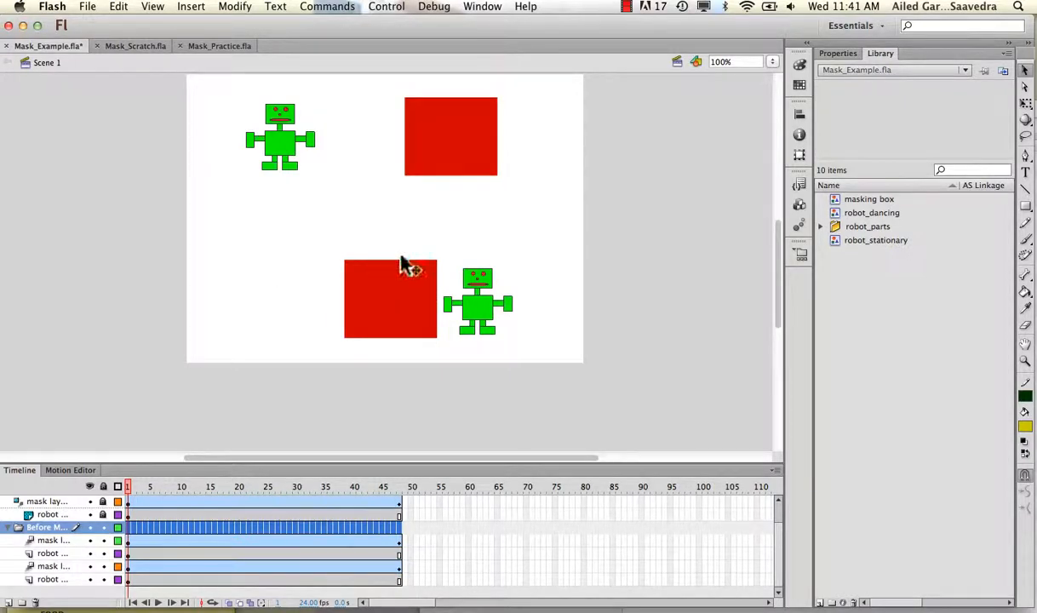
{"action": "left_click", "coordinate": [131, 486]}
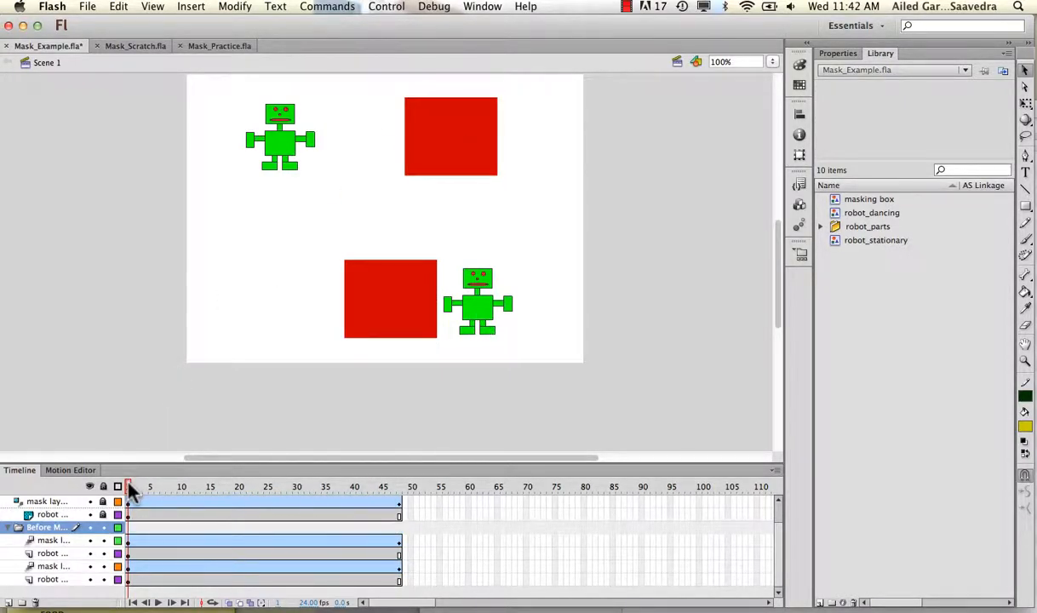
{"action": "left_click_drag", "start_coordinate": [129, 486], "coordinate": [273, 481]}
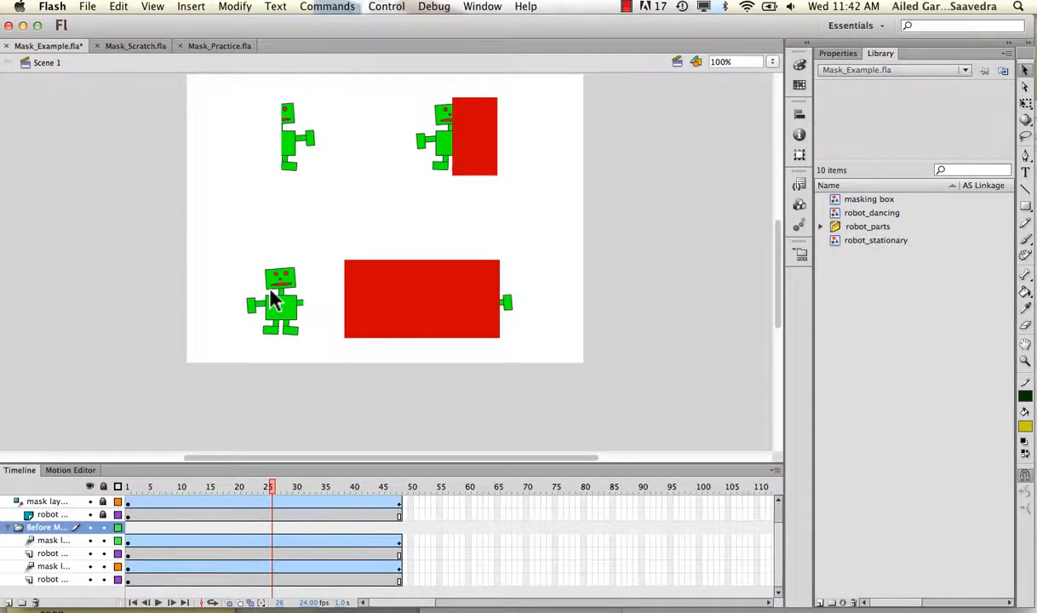
{"action": "left_click_drag", "start_coordinate": [273, 487], "coordinate": [85, 466]}
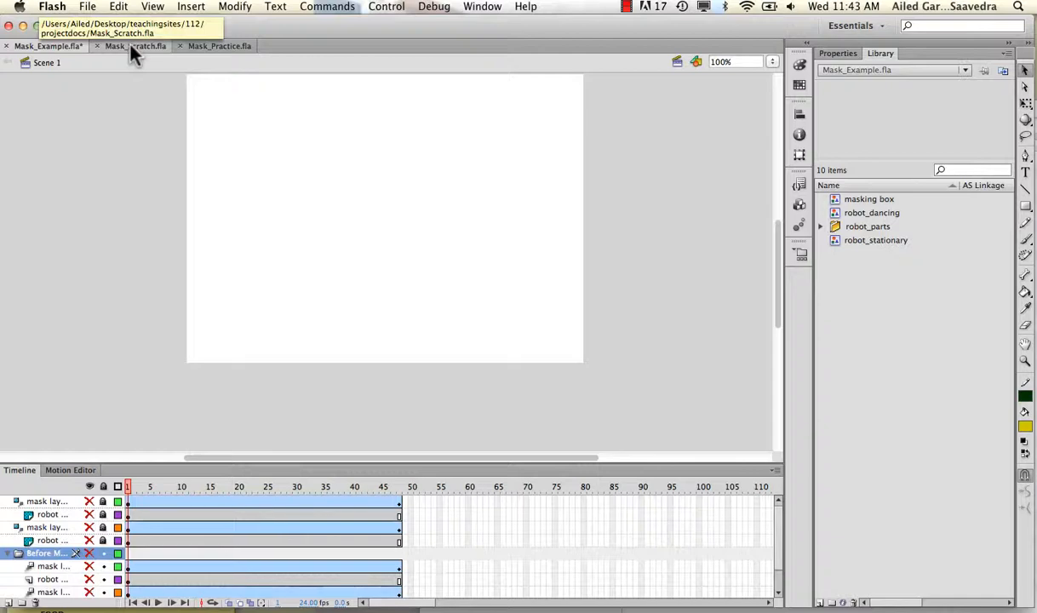
Switch to the Mask_Scratch.fla document and preview its masking box, masking circle and robot_dancing library symbols
{"action": "left_click", "coordinate": [131, 48]}
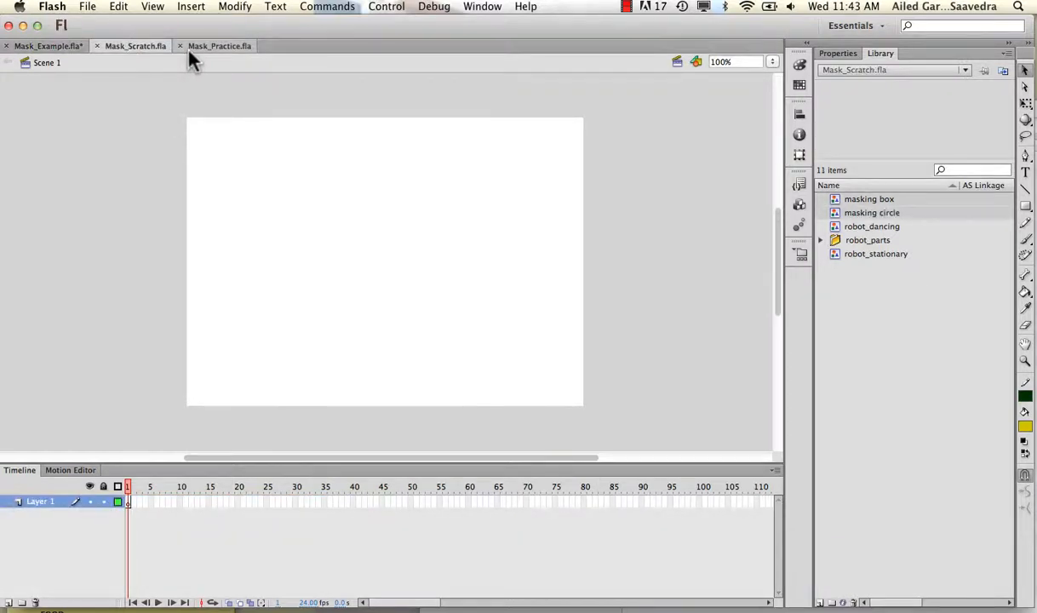
{"action": "key", "text": "h"}
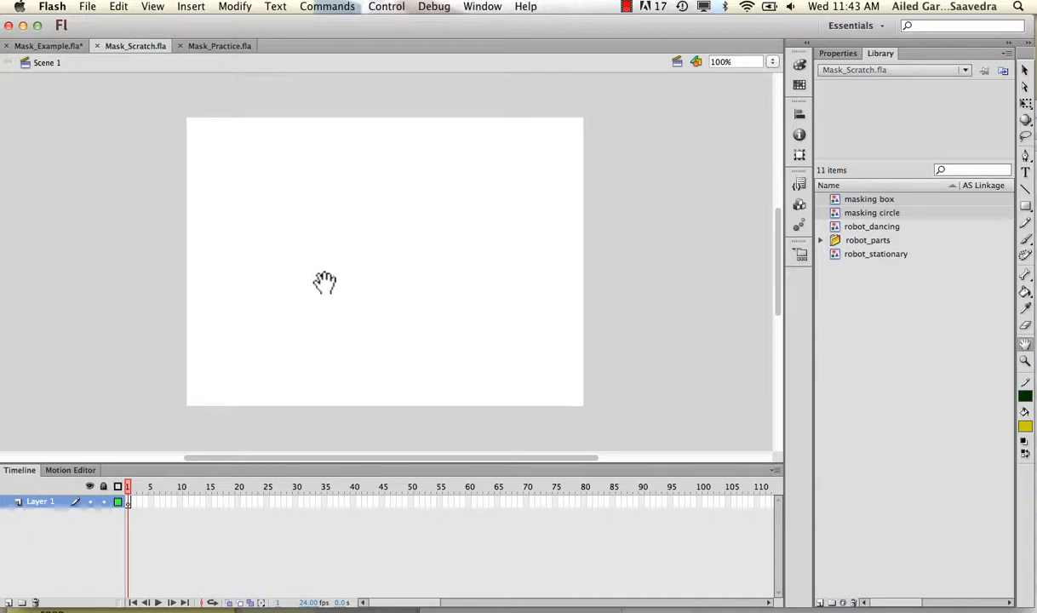
{"action": "left_click", "coordinate": [889, 199]}
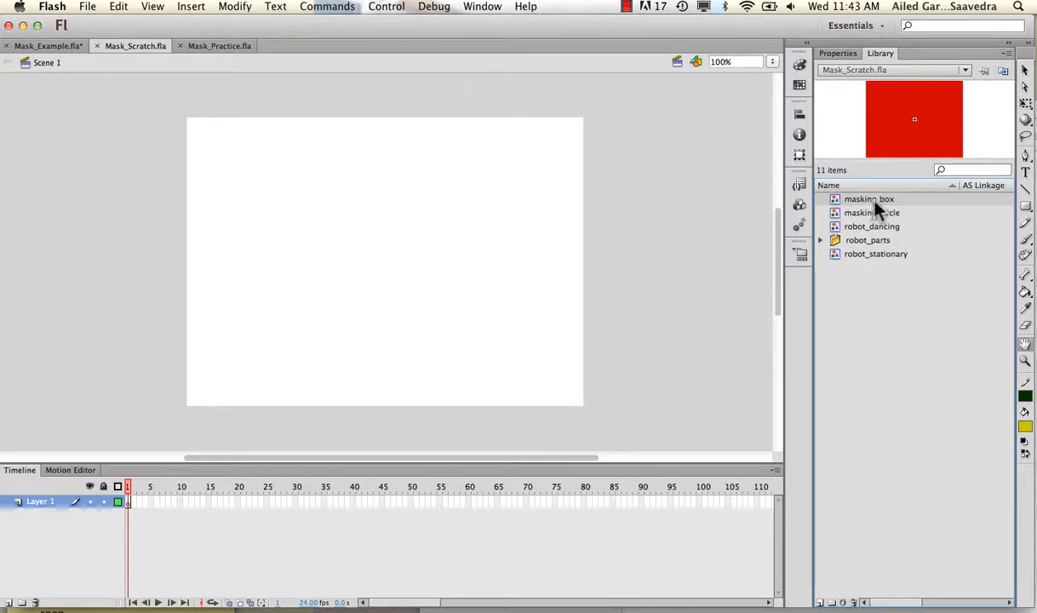
{"action": "left_click", "coordinate": [862, 213]}
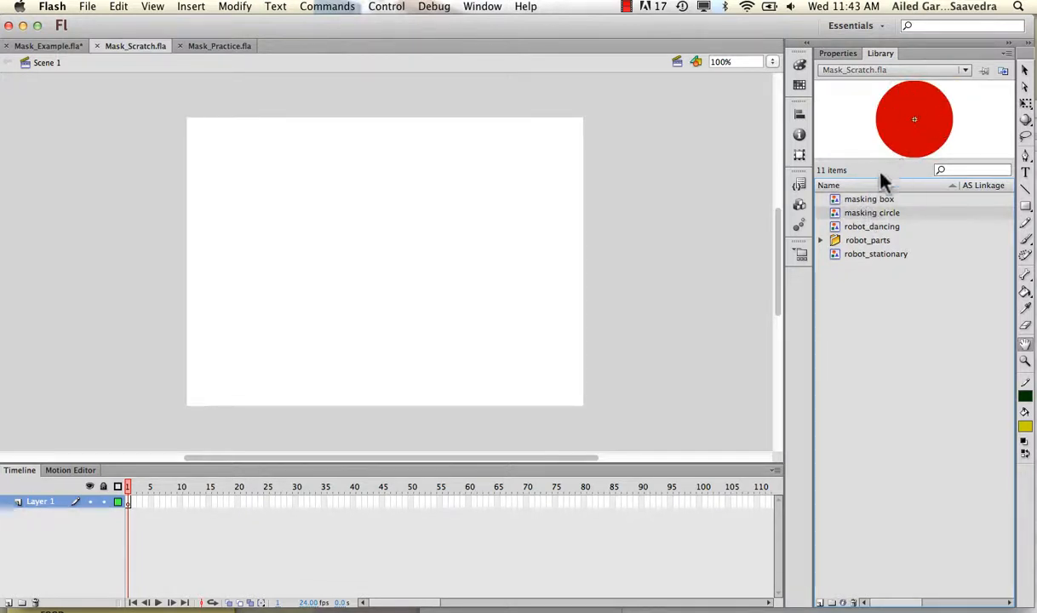
{"action": "left_click", "coordinate": [859, 199]}
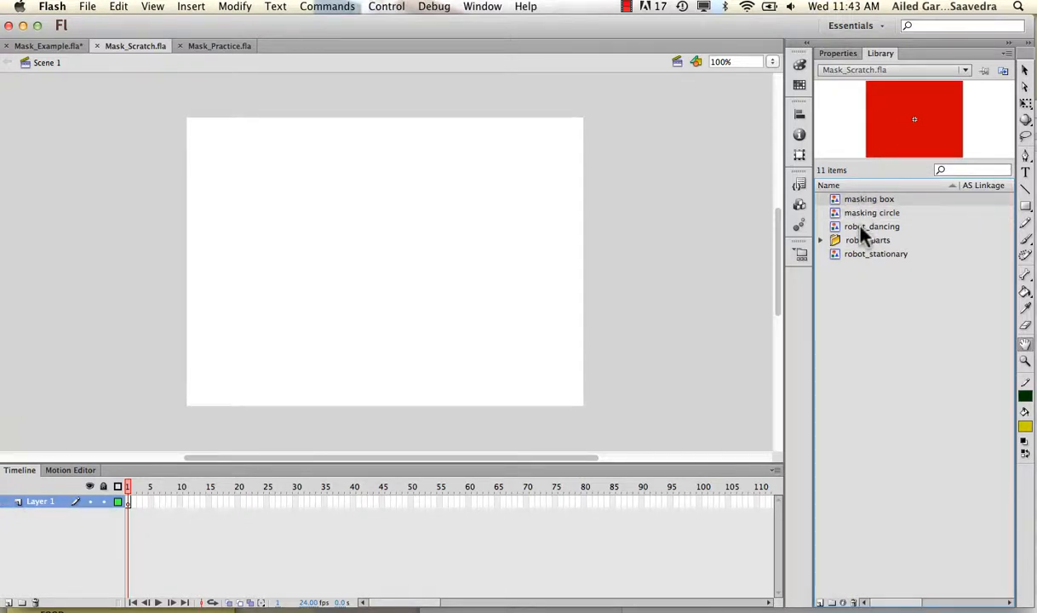
{"action": "left_click", "coordinate": [859, 228]}
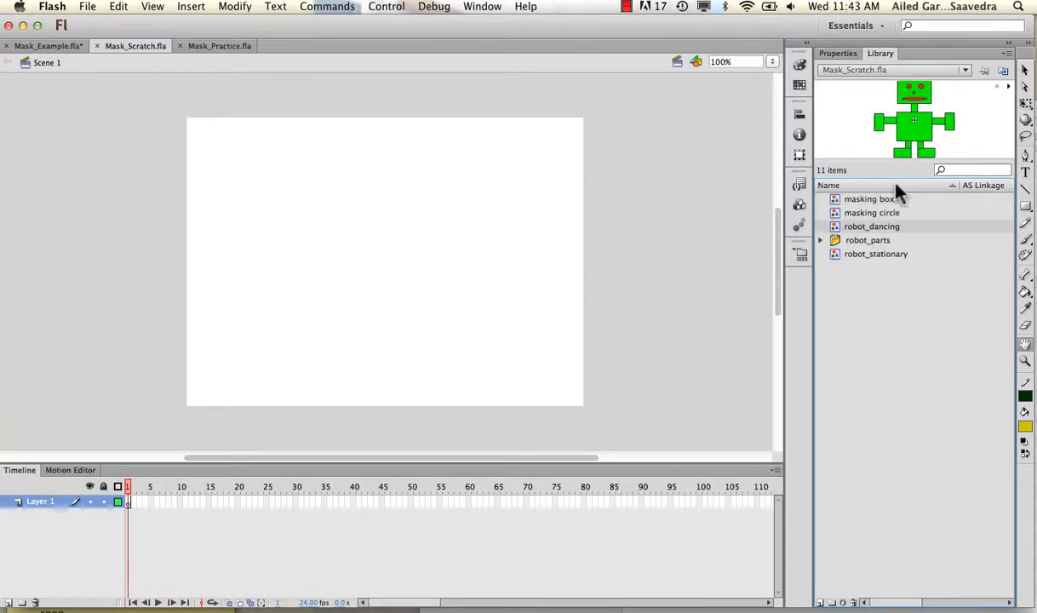
{"action": "left_click", "coordinate": [1008, 87]}
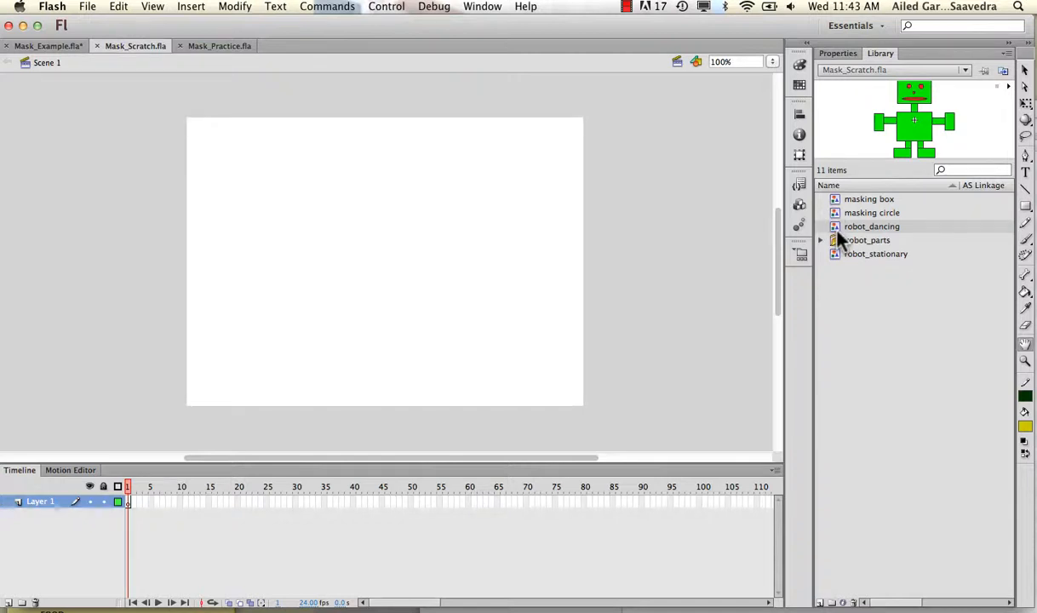
Rename Layer 1 to Robot and place the robot_dancing symbol on the left half of the stage
{"action": "double_click", "coordinate": [35, 503]}
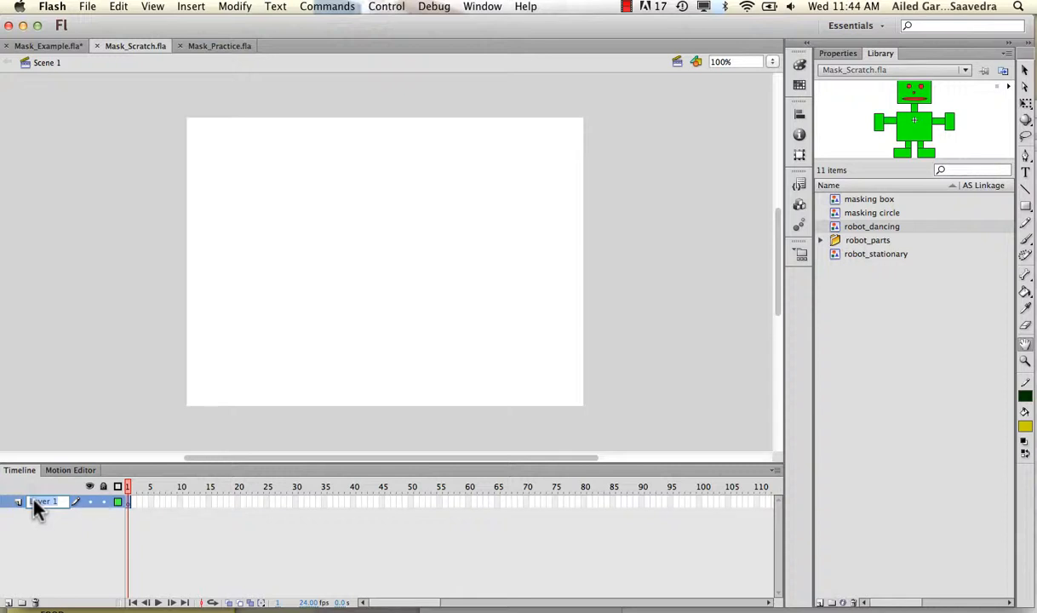
{"action": "type", "text": "Robot"}
{"action": "key", "text": "Return"}
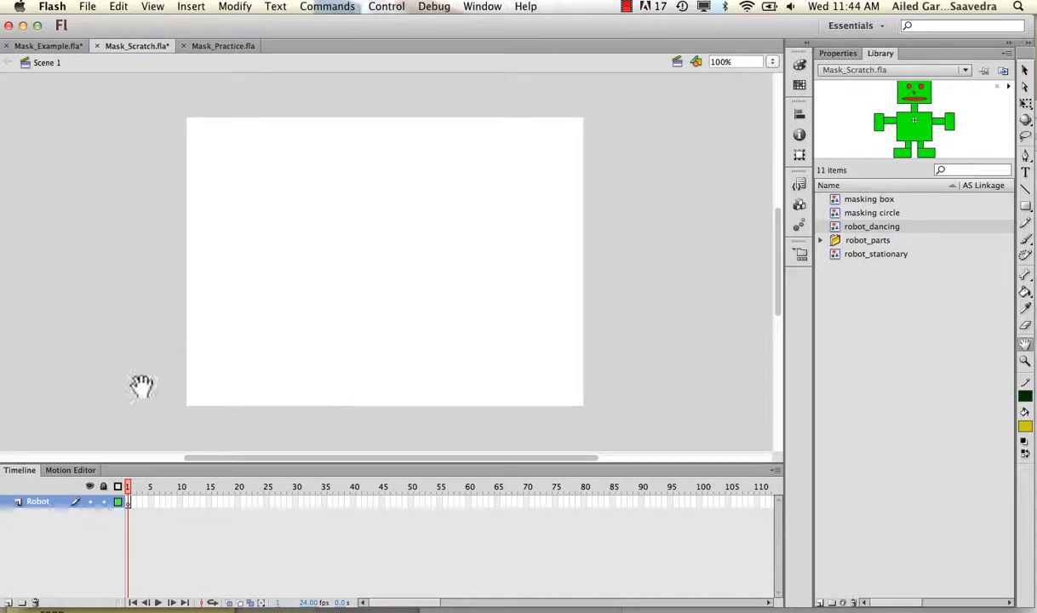
{"action": "left_click_drag", "start_coordinate": [874, 229], "coordinate": [319, 258]}
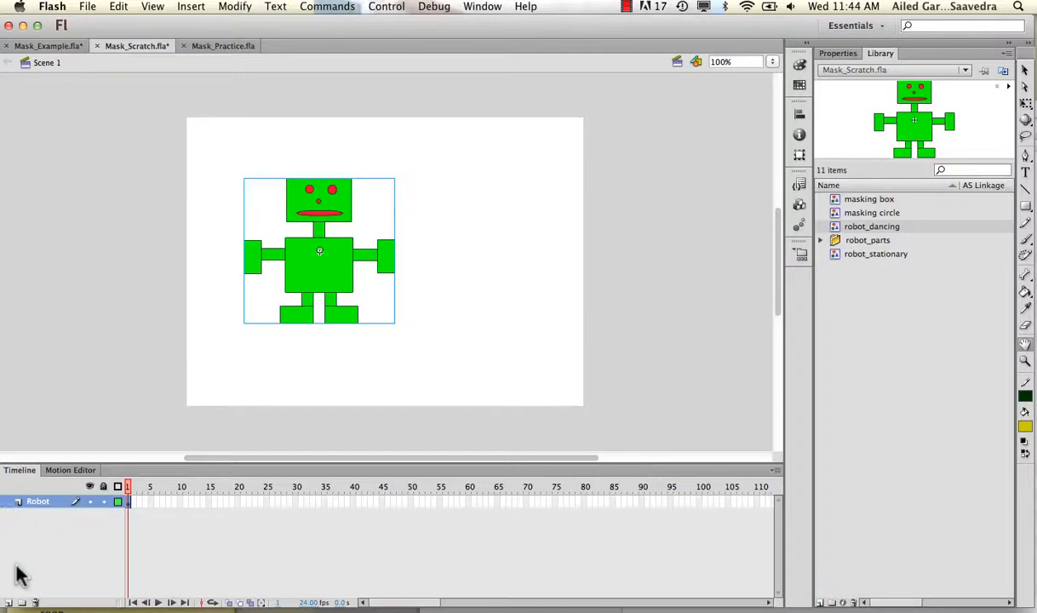
Add a layer named Rectangle Mask above the Robot layer and widen the layer name area to show its full name
{"action": "left_click", "coordinate": [7, 602]}
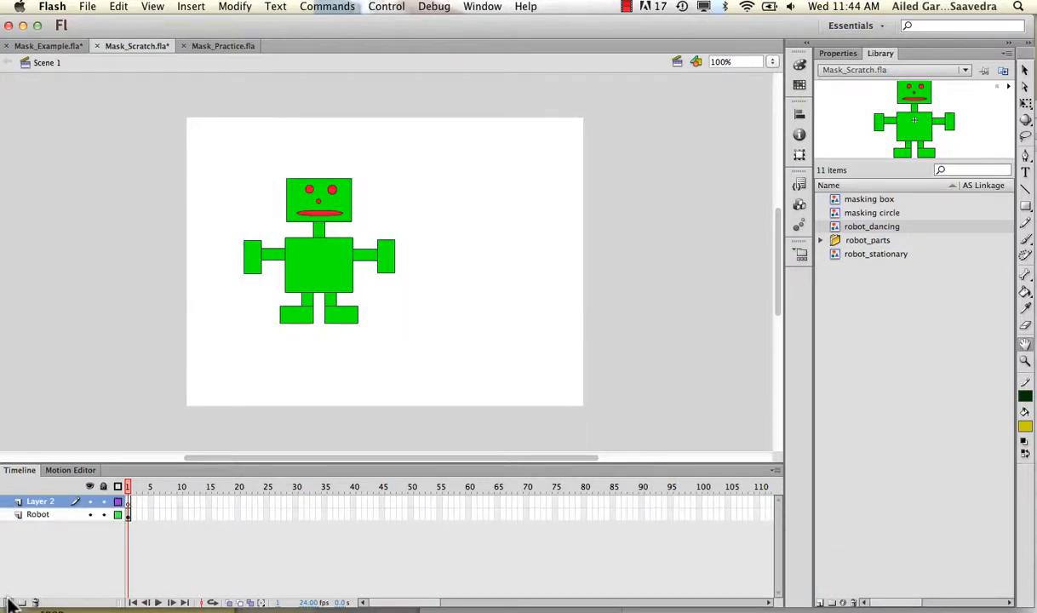
{"action": "double_click", "coordinate": [34, 504]}
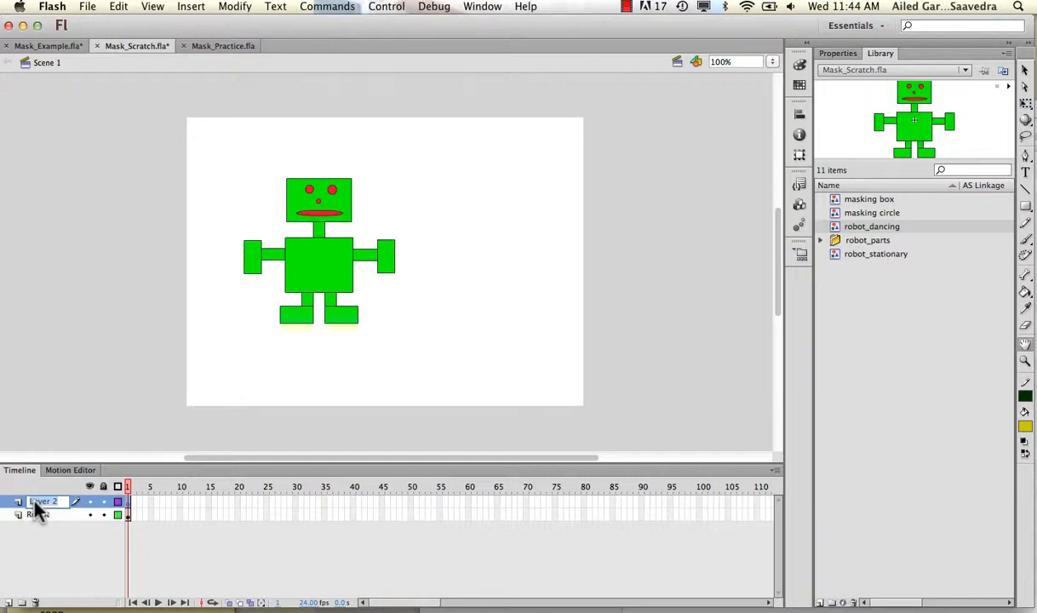
{"action": "type", "text": "Rectangle"}
{"action": "type", "text": " Mask"}
{"action": "key", "text": "Return"}
{"action": "left_click_drag", "start_coordinate": [125, 552], "coordinate": [167, 550]}
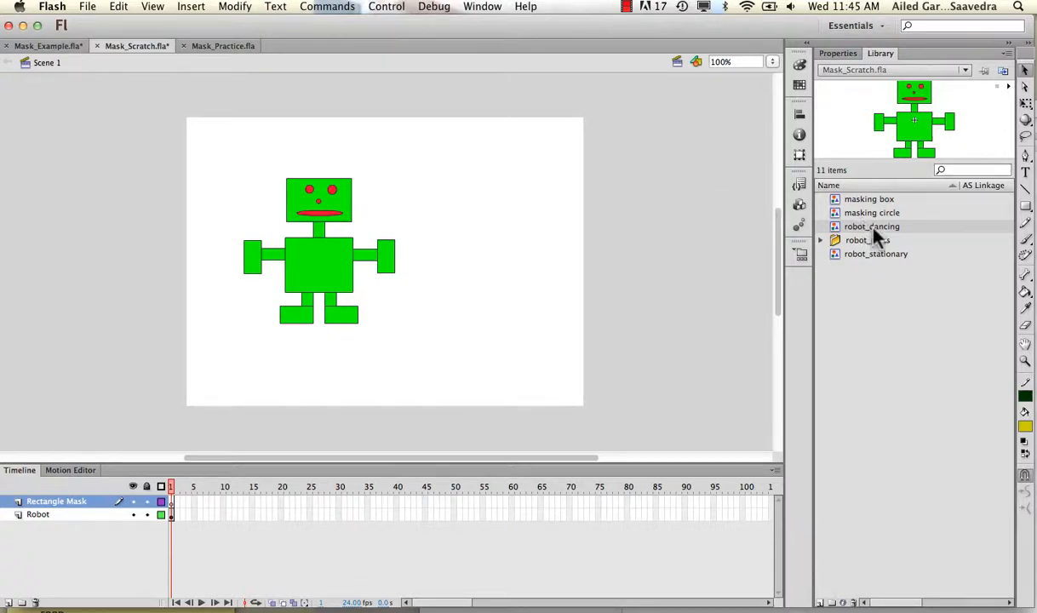
Place the masking box symbol on the Rectangle Mask layer, just left of the robot and overlapping the stage's left edge
{"action": "left_click", "coordinate": [873, 202]}
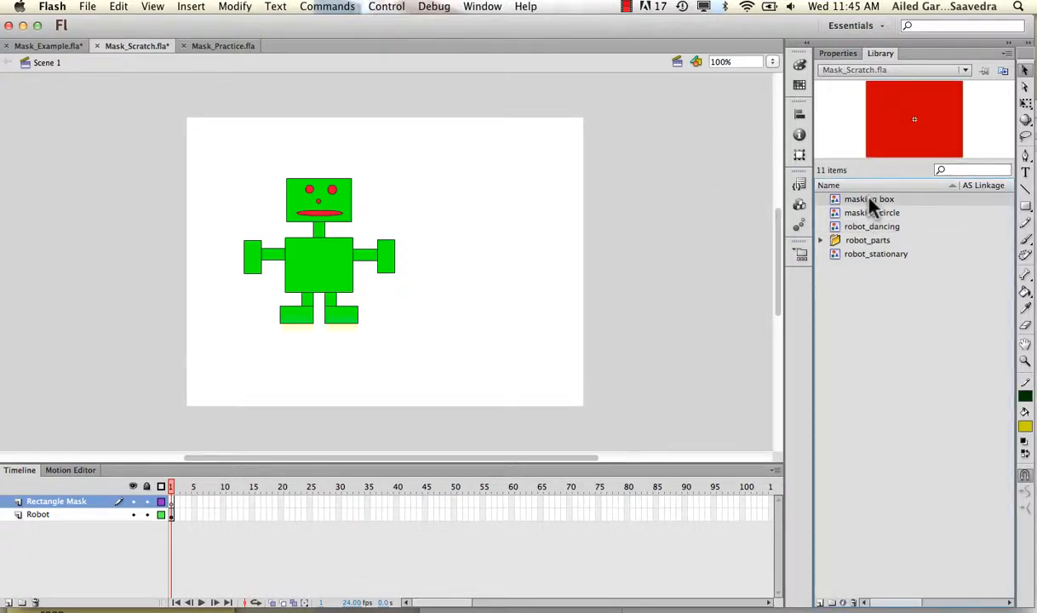
{"action": "left_click_drag", "start_coordinate": [872, 205], "coordinate": [234, 194]}
{"action": "left_click_drag", "start_coordinate": [223, 205], "coordinate": [227, 209]}
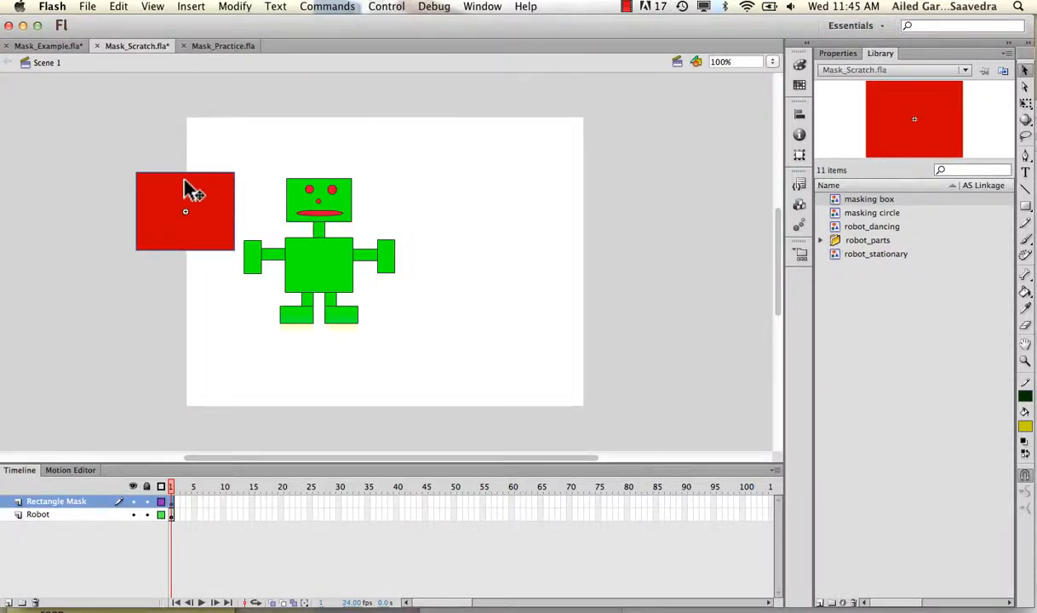
{"action": "left_click_drag", "start_coordinate": [186, 184], "coordinate": [178, 180]}
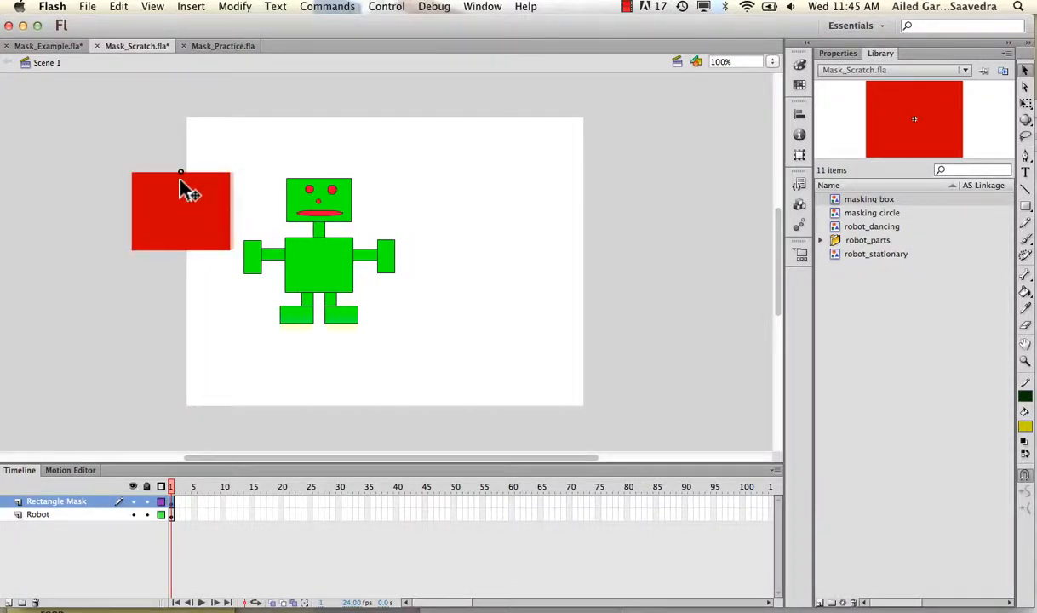
Stretch the masking box vertically with Free Transform so it is slightly taller than the robot
{"action": "left_click", "coordinate": [1025, 103]}
{"action": "left_click_drag", "start_coordinate": [181, 249], "coordinate": [173, 320]}
{"action": "left_click_drag", "start_coordinate": [202, 151], "coordinate": [204, 189]}
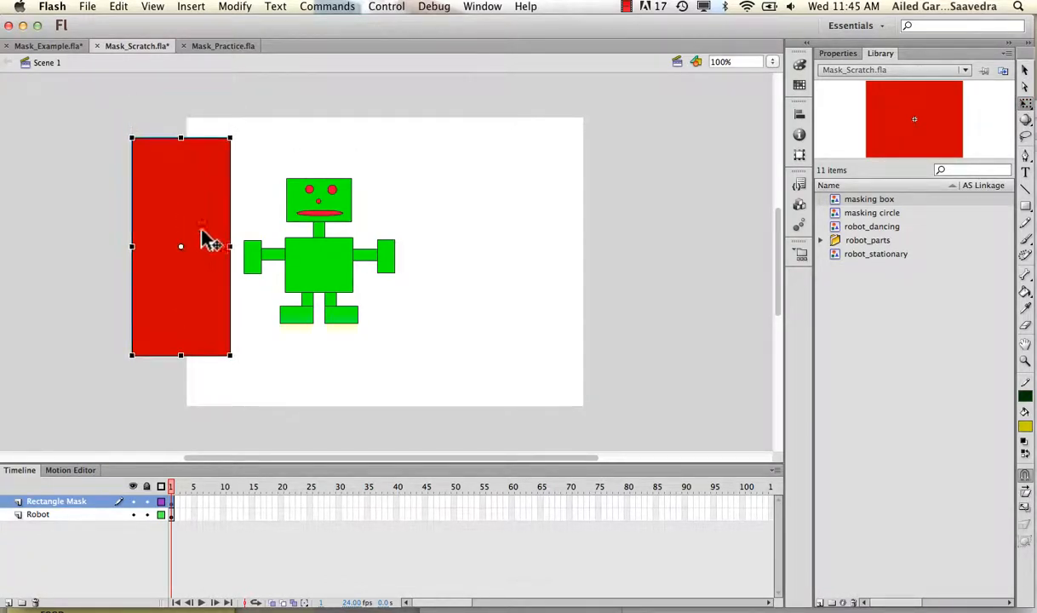
{"action": "mouse_move", "coordinate": [183, 357]}
{"action": "left_mouse_down"}
{"action": "mouse_move", "coordinate": [180, 332]}
{"action": "mouse_move", "coordinate": [181, 341]}
{"action": "left_mouse_up"}
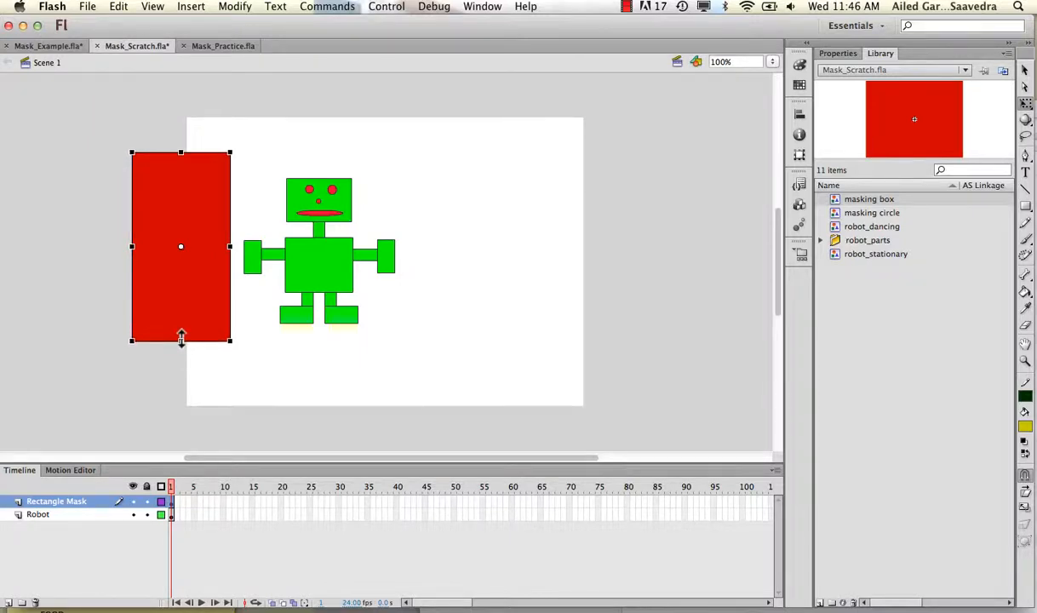
{"action": "left_click", "coordinate": [1024, 68]}
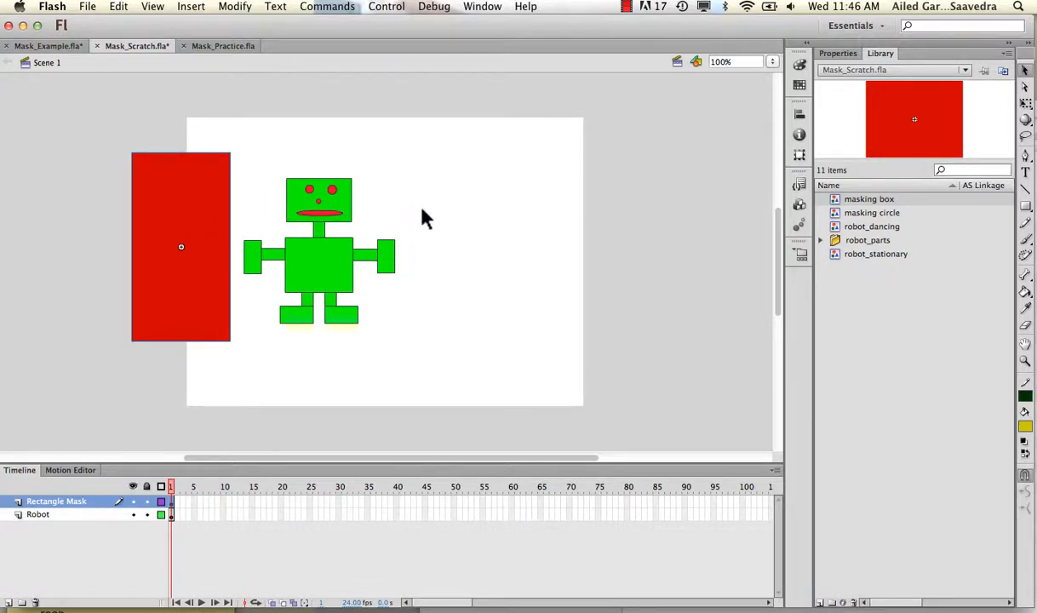
Extend the Robot layer to frame 36 by inserting a frame, and return the playhead to frame 1
{"action": "left_click", "coordinate": [313, 209]}
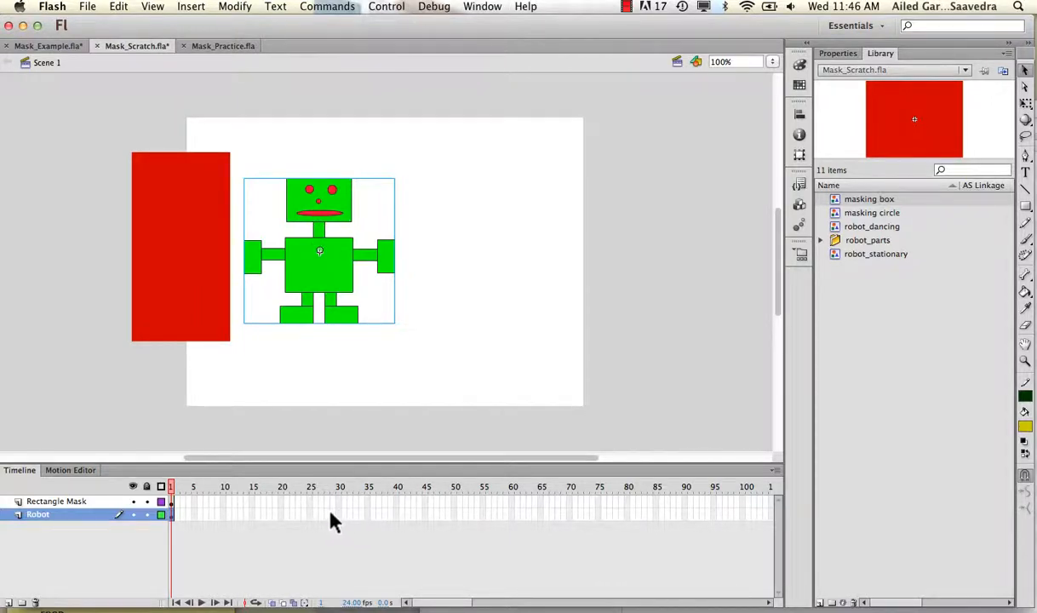
{"action": "left_click", "coordinate": [380, 516]}
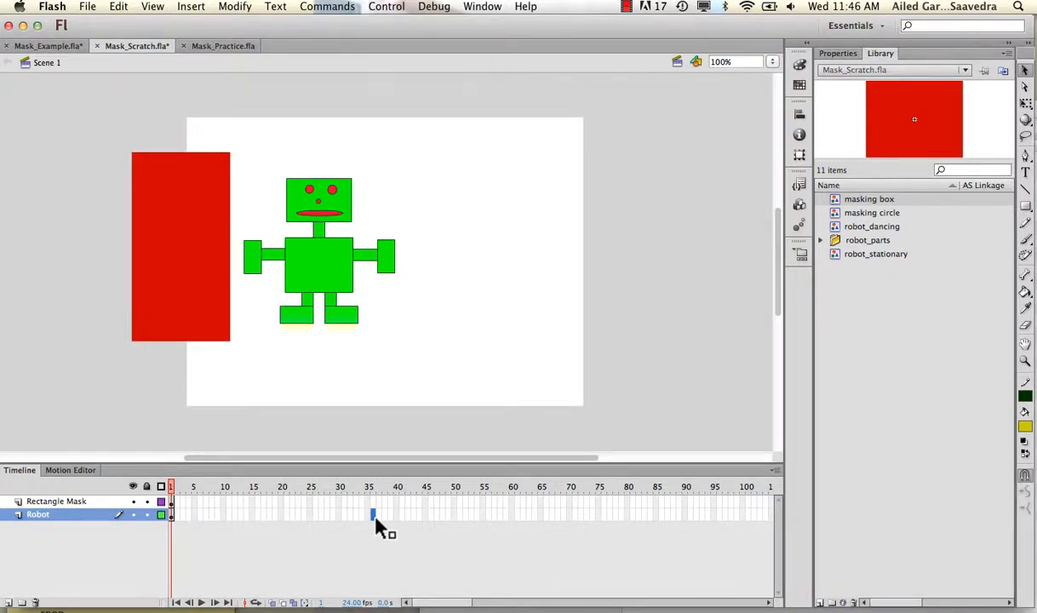
{"action": "right_click", "coordinate": [377, 524]}
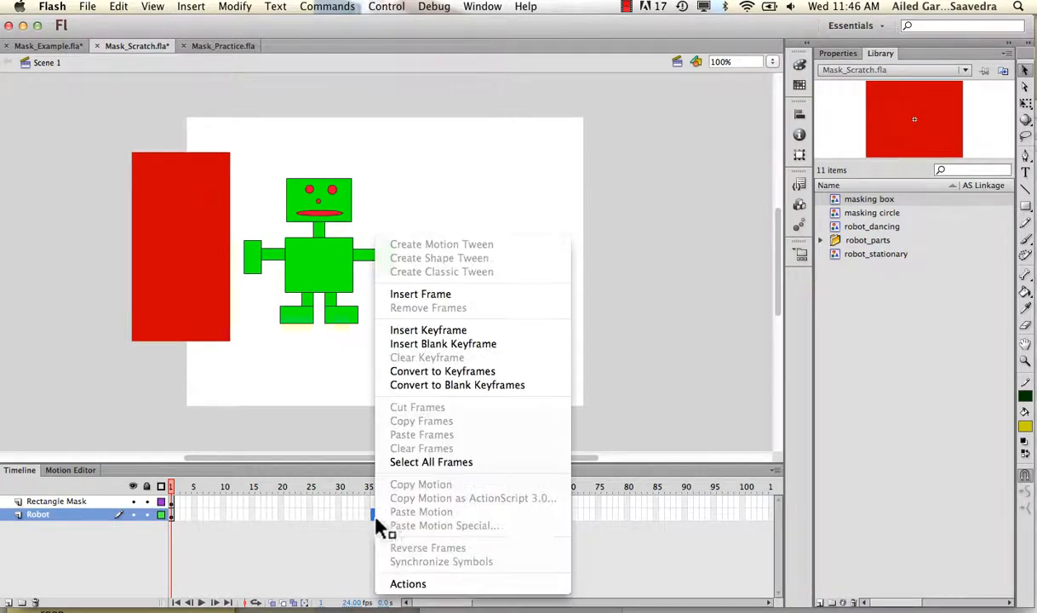
{"action": "left_click", "coordinate": [408, 294]}
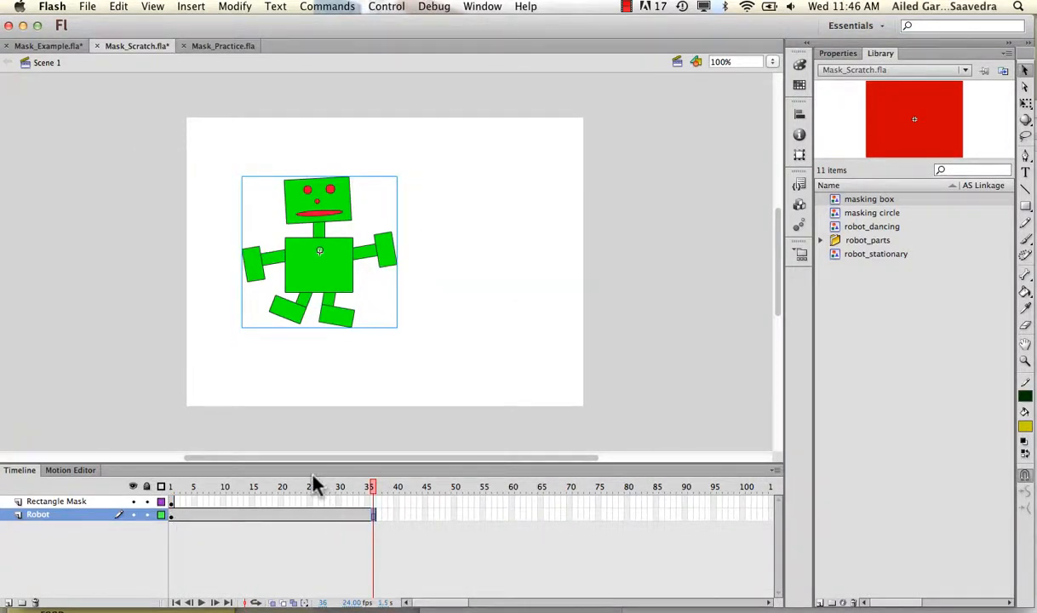
{"action": "left_click_drag", "start_coordinate": [315, 484], "coordinate": [167, 487]}
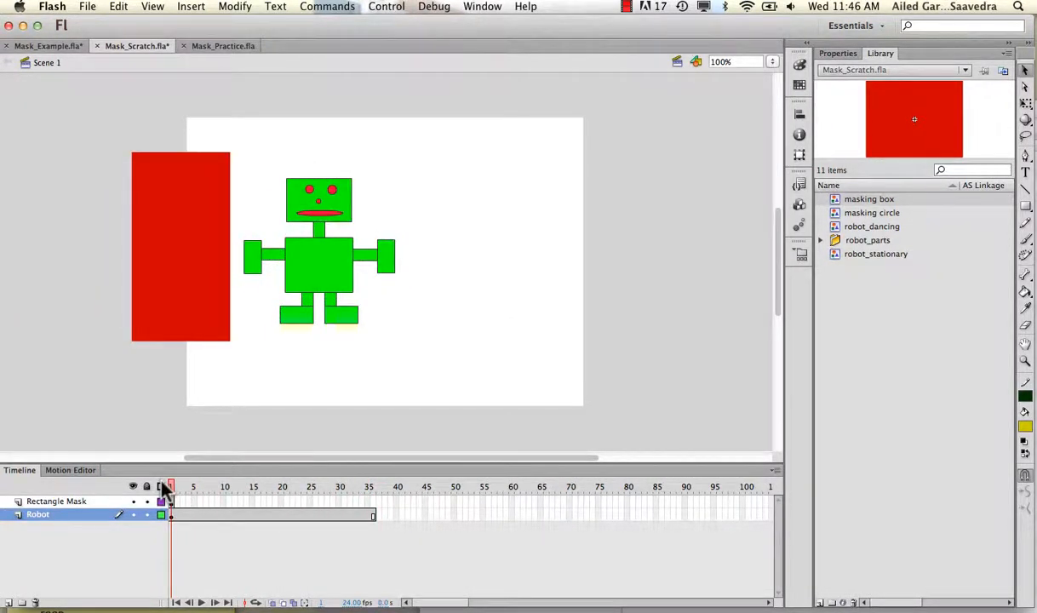
Extend the Rectangle Mask layer to frame 36 by inserting a frame, and return the playhead to the start
{"action": "left_click", "coordinate": [173, 502]}
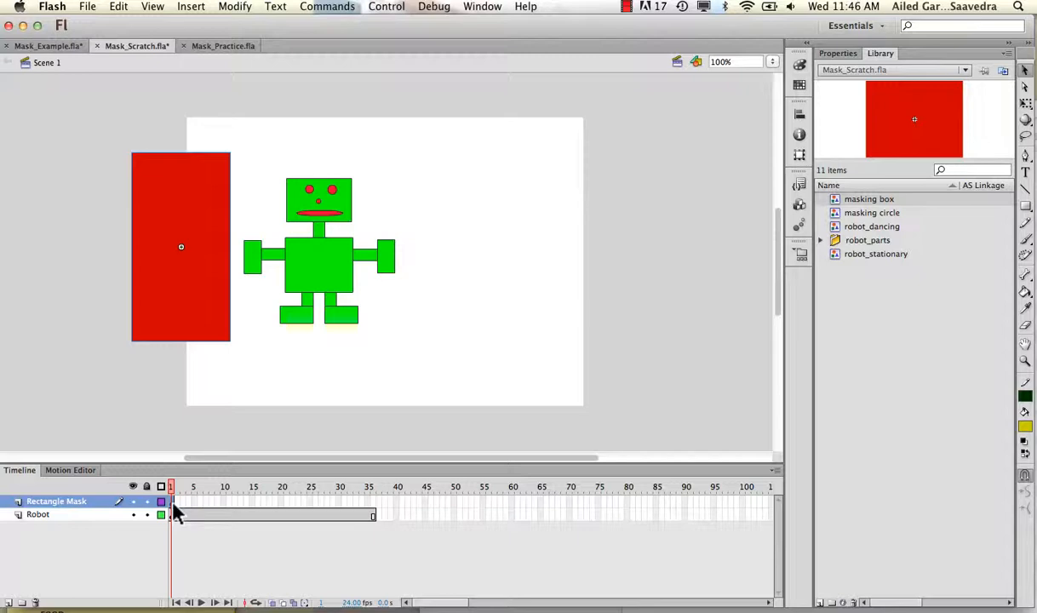
{"action": "left_click", "coordinate": [374, 502]}
{"action": "right_click", "coordinate": [373, 503]}
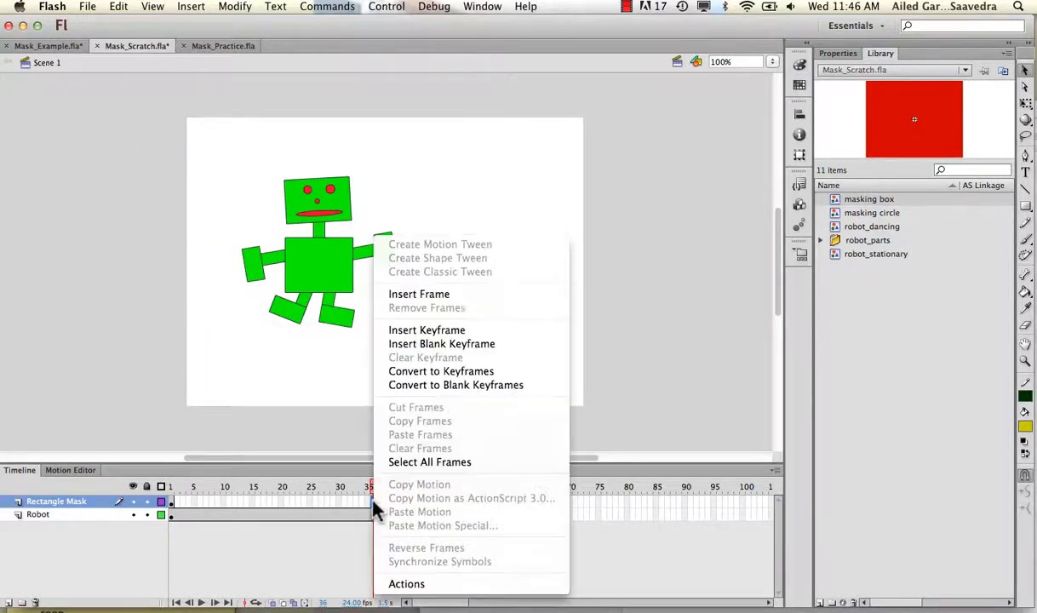
{"action": "left_click", "coordinate": [396, 298]}
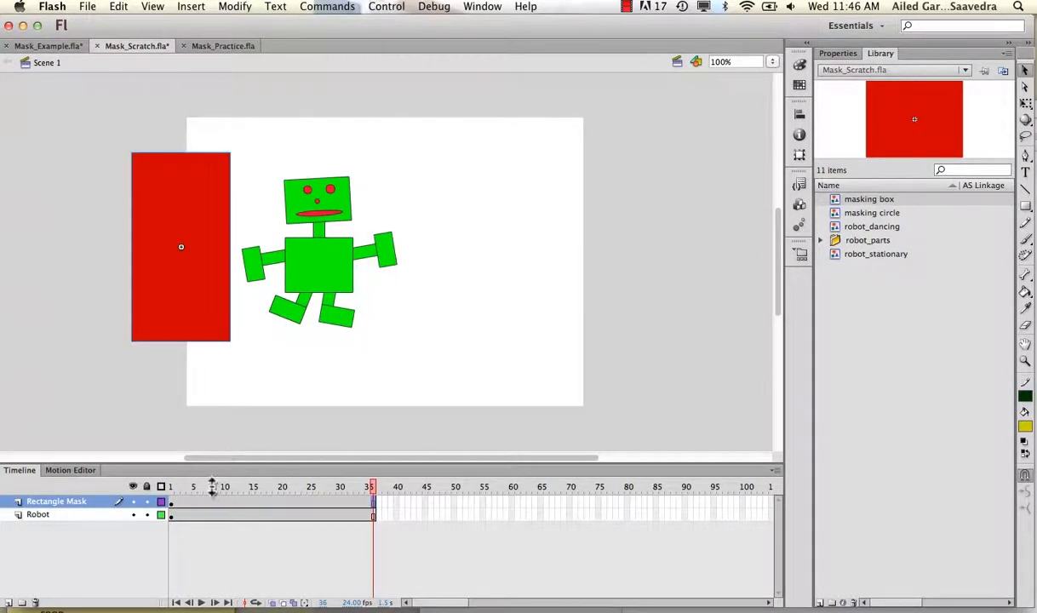
{"action": "mouse_move", "coordinate": [175, 490]}
{"action": "left_mouse_down"}
{"action": "mouse_move", "coordinate": [363, 492]}
{"action": "mouse_move", "coordinate": [166, 492]}
{"action": "mouse_move", "coordinate": [366, 493]}
{"action": "mouse_move", "coordinate": [171, 489]}
{"action": "left_mouse_up"}
Create a motion tween on the Rectangle Mask layer and return the playhead to frame 1
{"action": "left_click", "coordinate": [244, 503]}
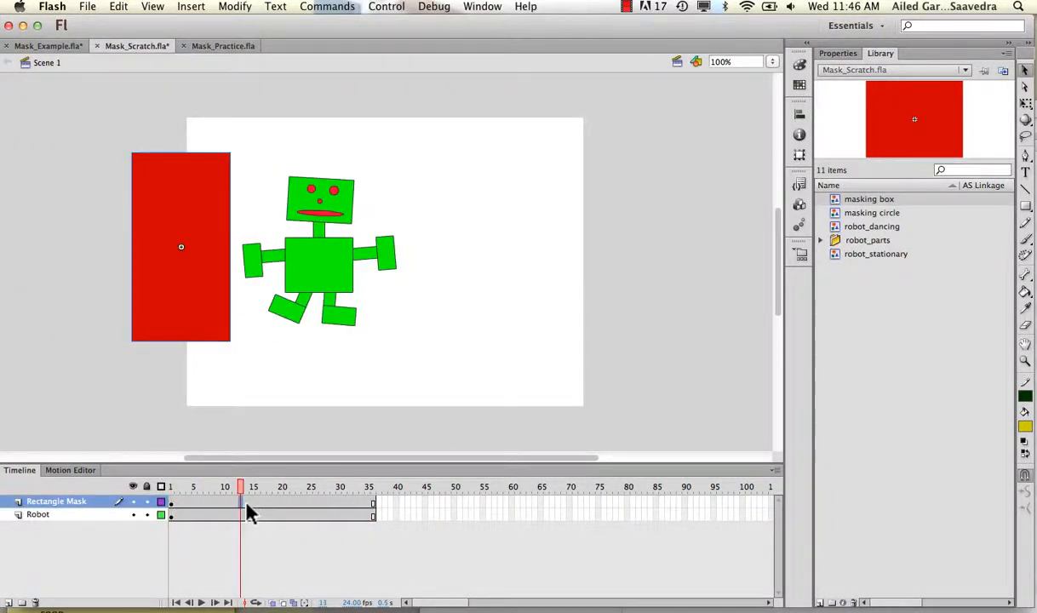
{"action": "left_click", "coordinate": [267, 503]}
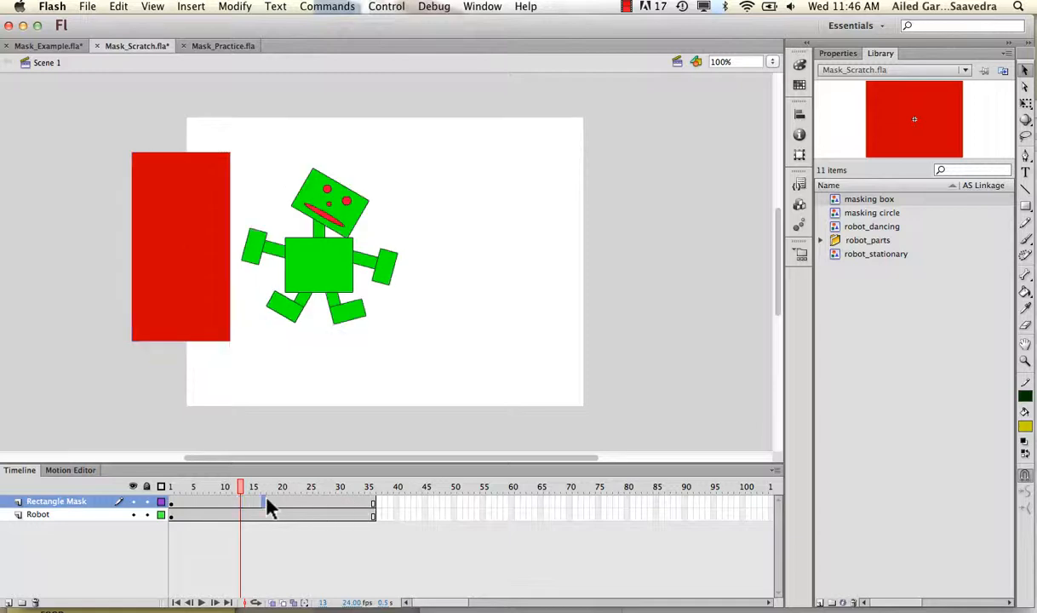
{"action": "right_click", "coordinate": [269, 504]}
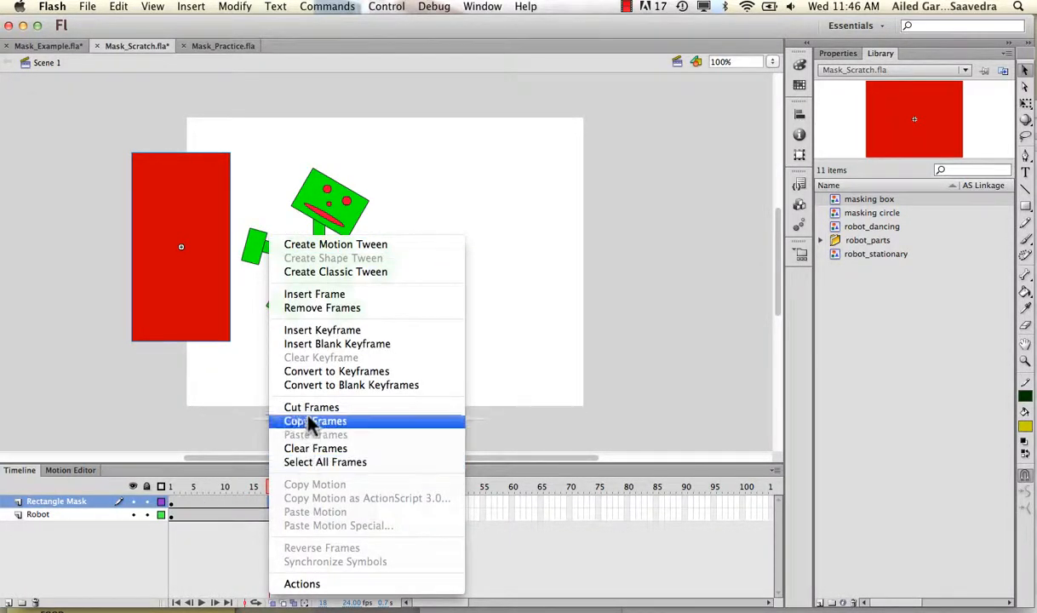
{"action": "left_click", "coordinate": [336, 244]}
{"action": "left_click_drag", "start_coordinate": [201, 486], "coordinate": [109, 437]}
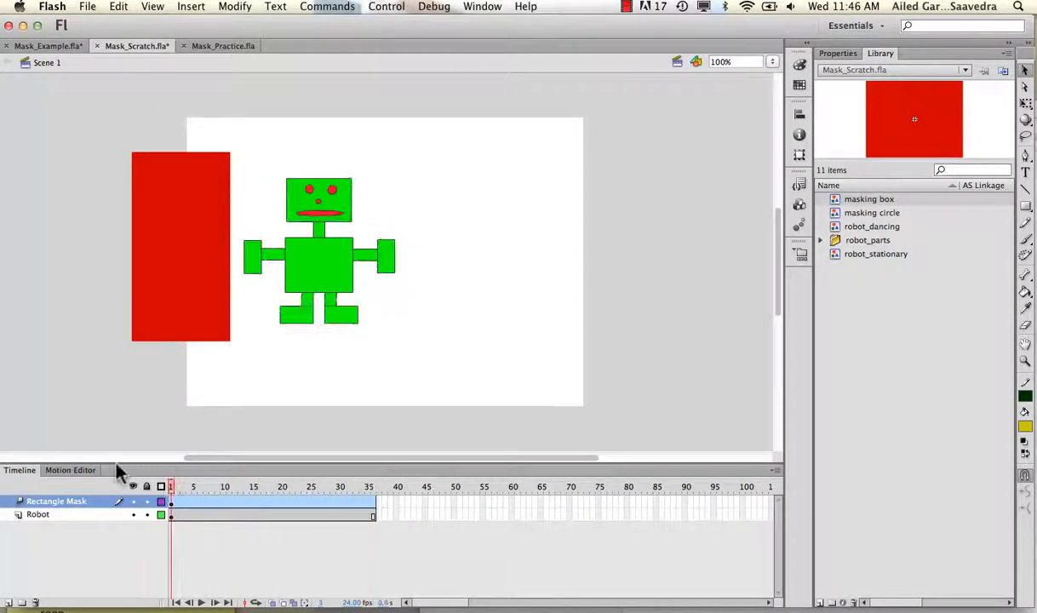
At frame 36, set the masking box's transformation point on its left edge and stretch the box rightward with Free Transform until it covers the robot
{"action": "left_click", "coordinate": [134, 231]}
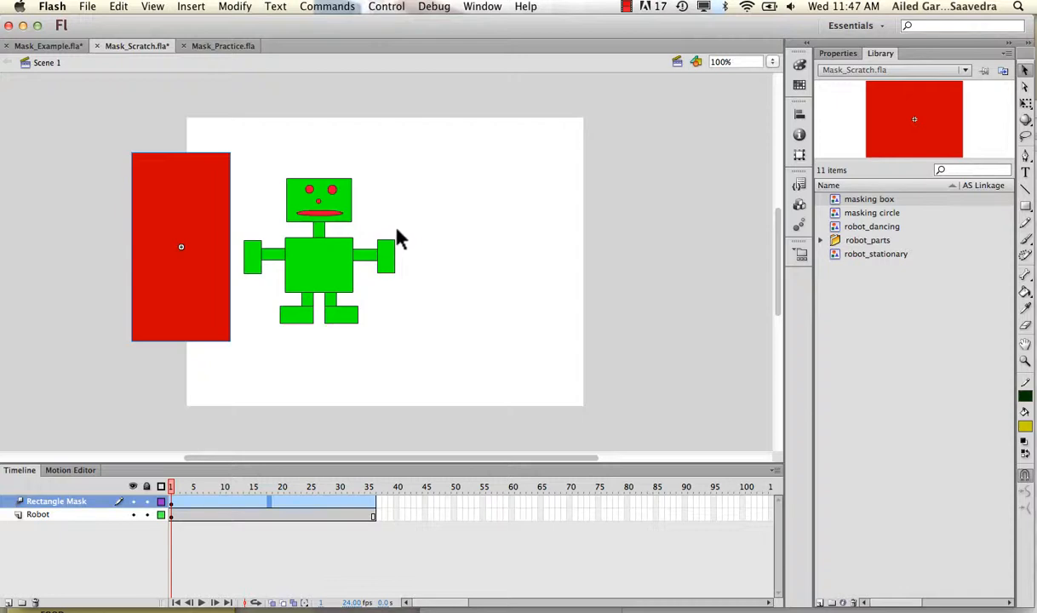
{"action": "left_click", "coordinate": [372, 502]}
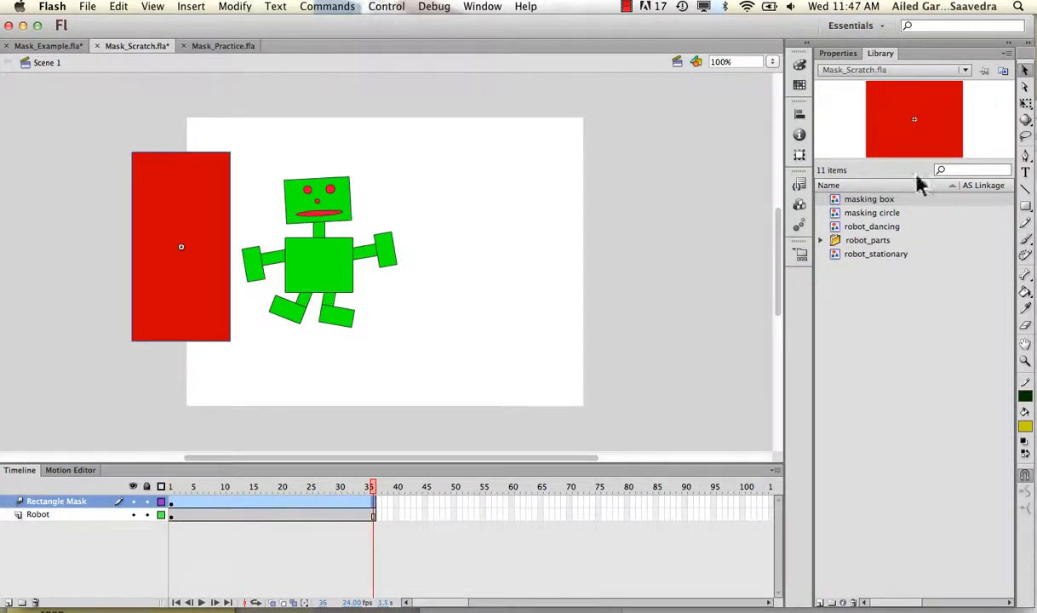
{"action": "left_click", "coordinate": [1026, 103]}
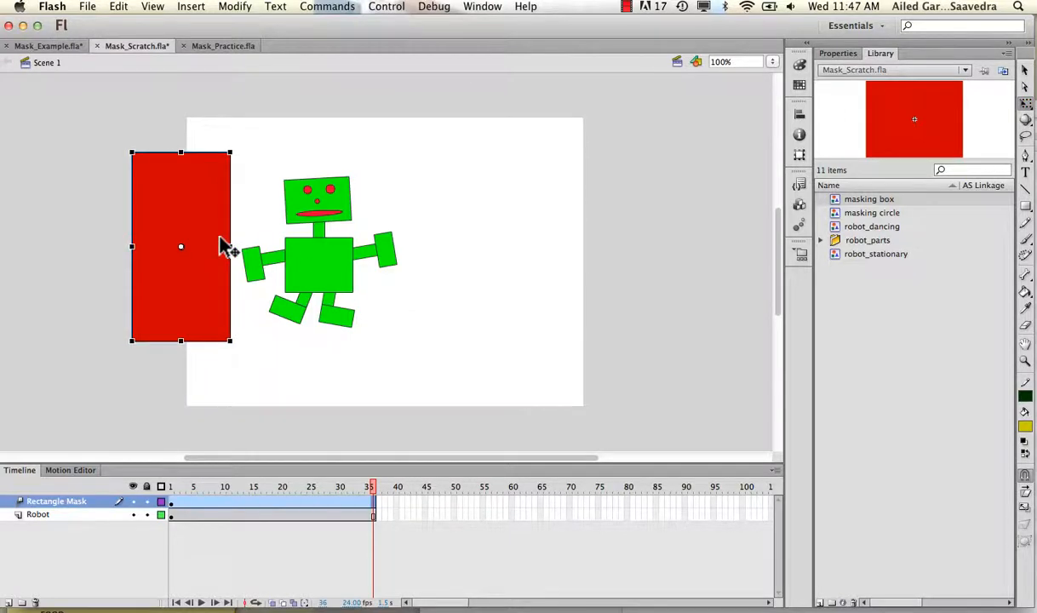
{"action": "left_click", "coordinate": [180, 247]}
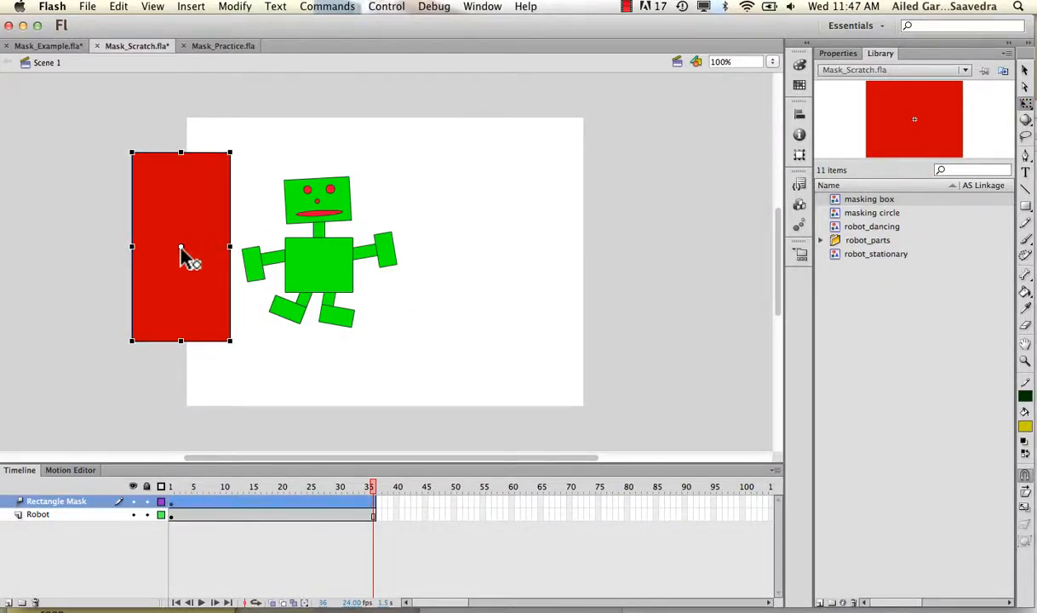
{"action": "left_click_drag", "start_coordinate": [180, 247], "coordinate": [131, 247]}
{"action": "left_click_drag", "start_coordinate": [228, 247], "coordinate": [427, 259]}
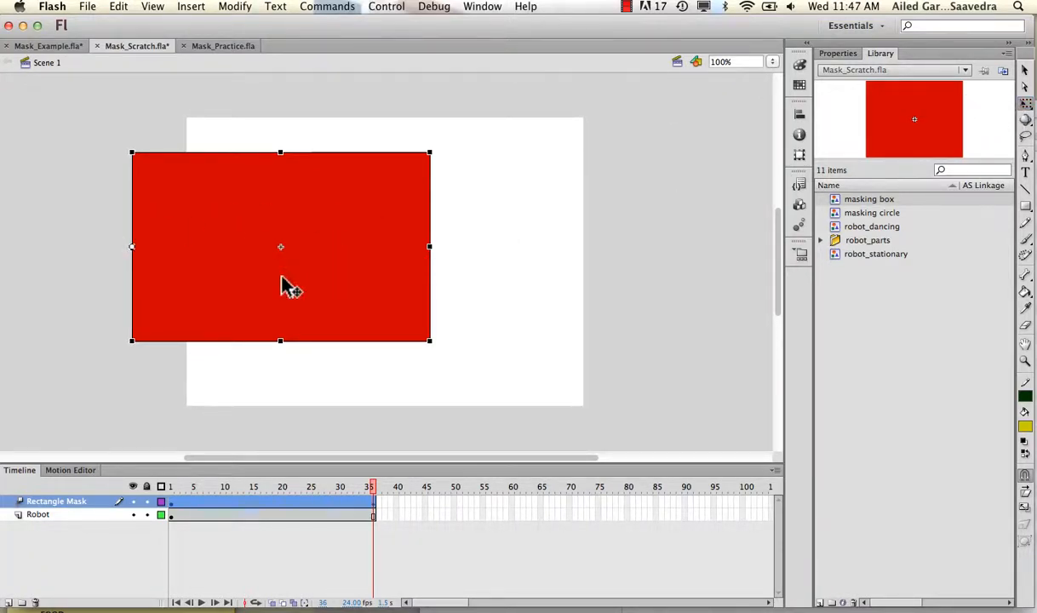
{"action": "left_click_drag", "start_coordinate": [285, 493], "coordinate": [402, 491]}
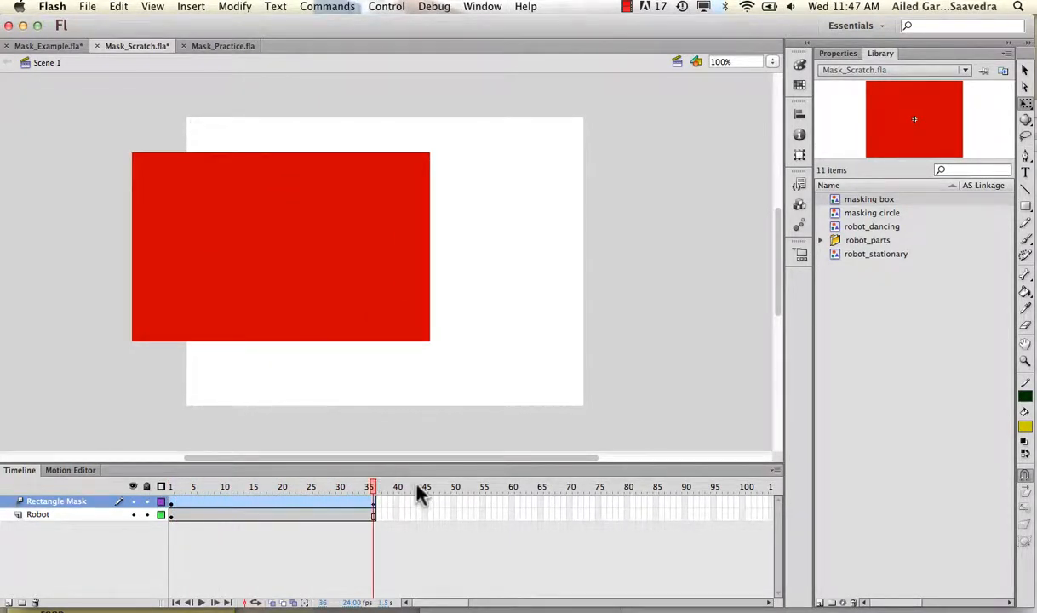
Turn the Rectangle Mask layer into a mask for the Robot layer, return the playhead to frame 1 and save the file
{"action": "right_click", "coordinate": [95, 501]}
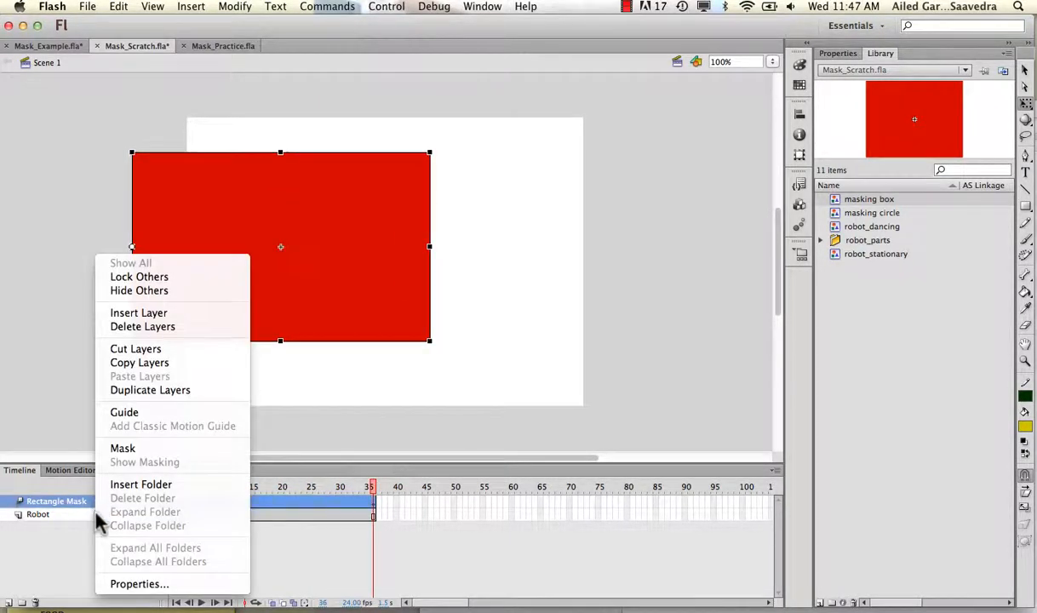
{"action": "left_click", "coordinate": [124, 449]}
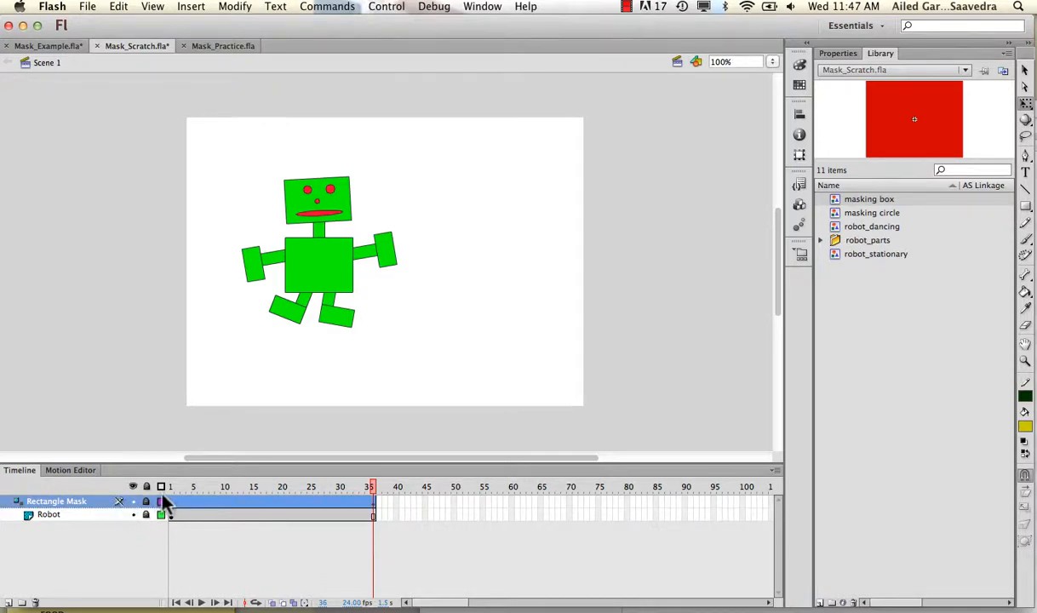
{"action": "left_click_drag", "start_coordinate": [174, 488], "coordinate": [159, 508]}
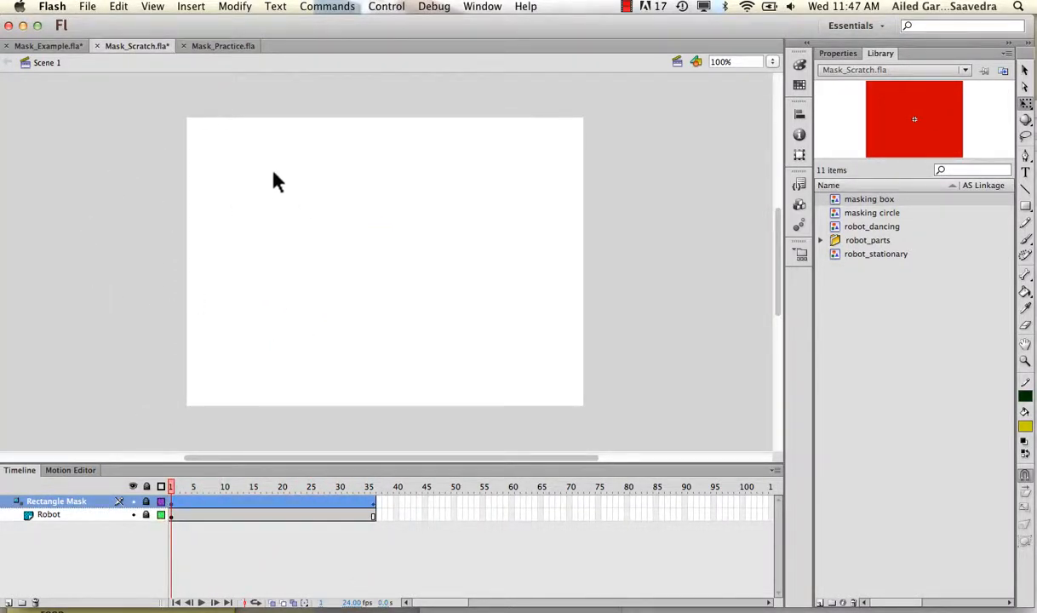
{"action": "key", "text": "super+s"}
Unlock and relock the Rectangle Mask layer to compare the box with the masked view, and scrub through to frame 36 to preview the robot's reveal
{"action": "left_click", "coordinate": [146, 502]}
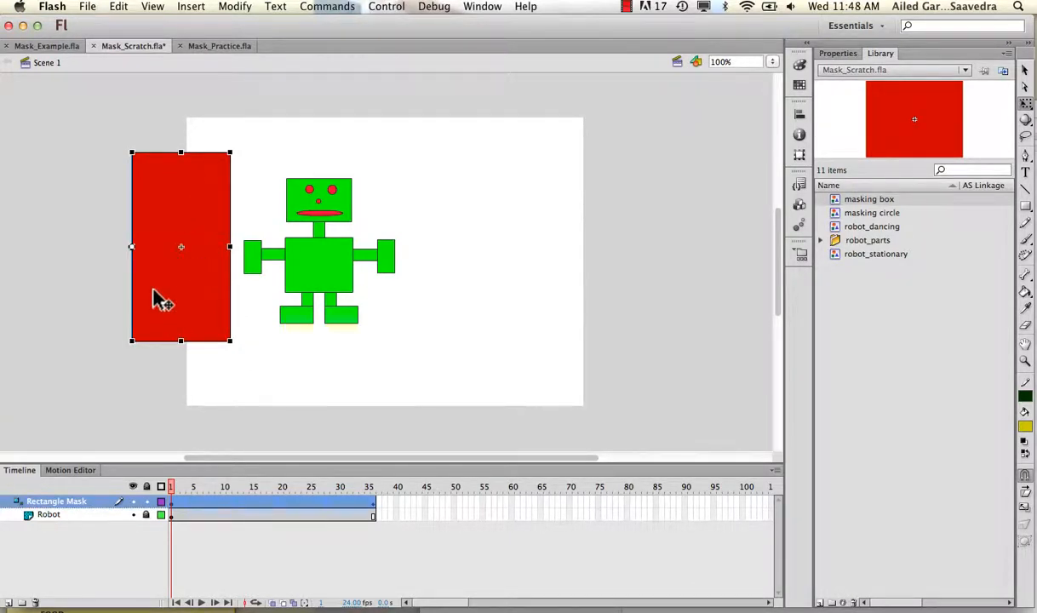
{"action": "left_click", "coordinate": [146, 501]}
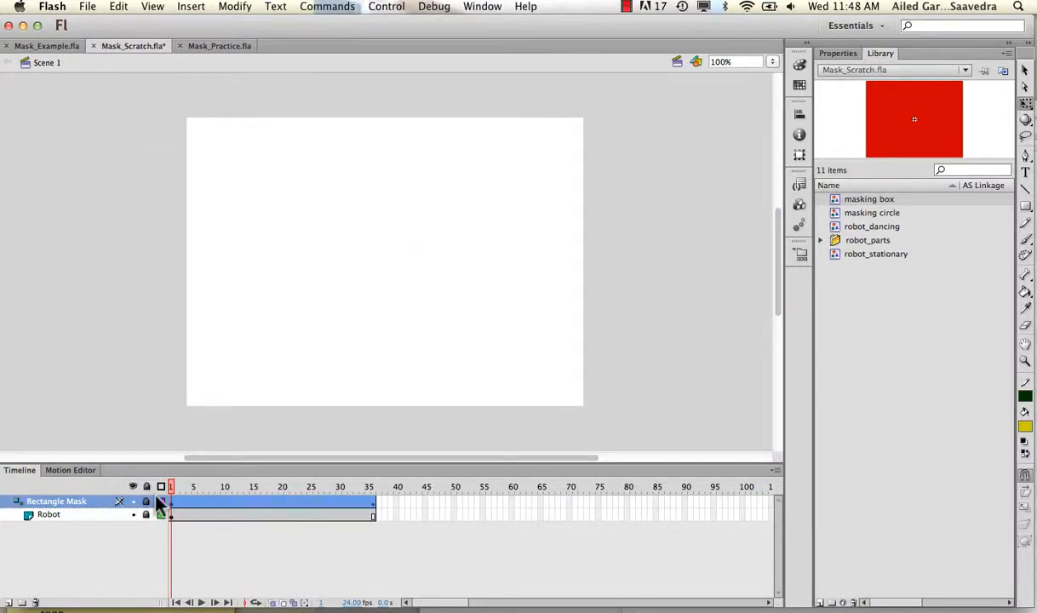
{"action": "left_click_drag", "start_coordinate": [169, 490], "coordinate": [359, 480]}
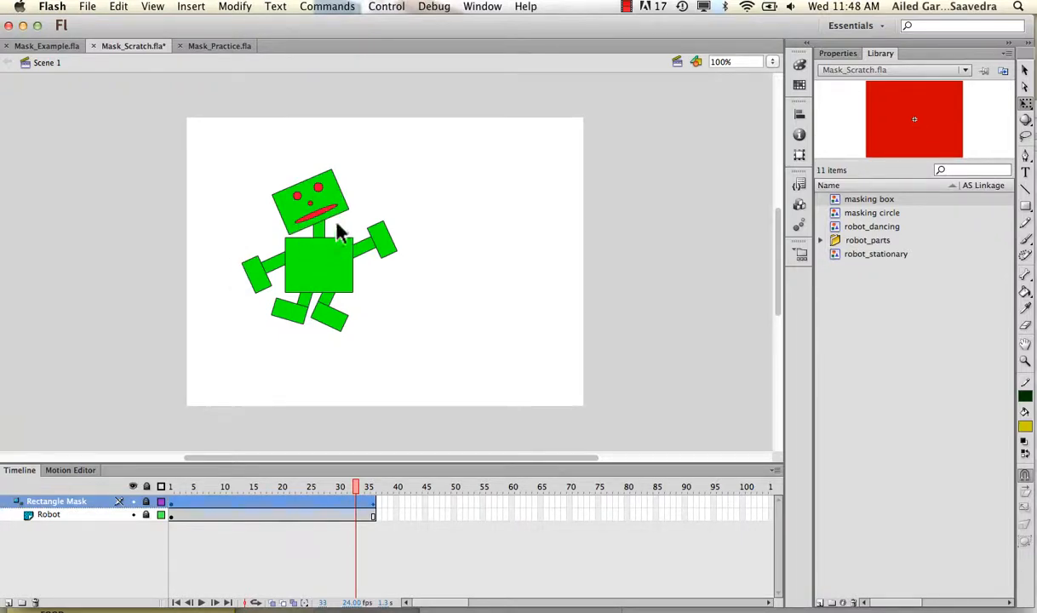
{"action": "left_click_drag", "start_coordinate": [302, 484], "coordinate": [381, 492]}
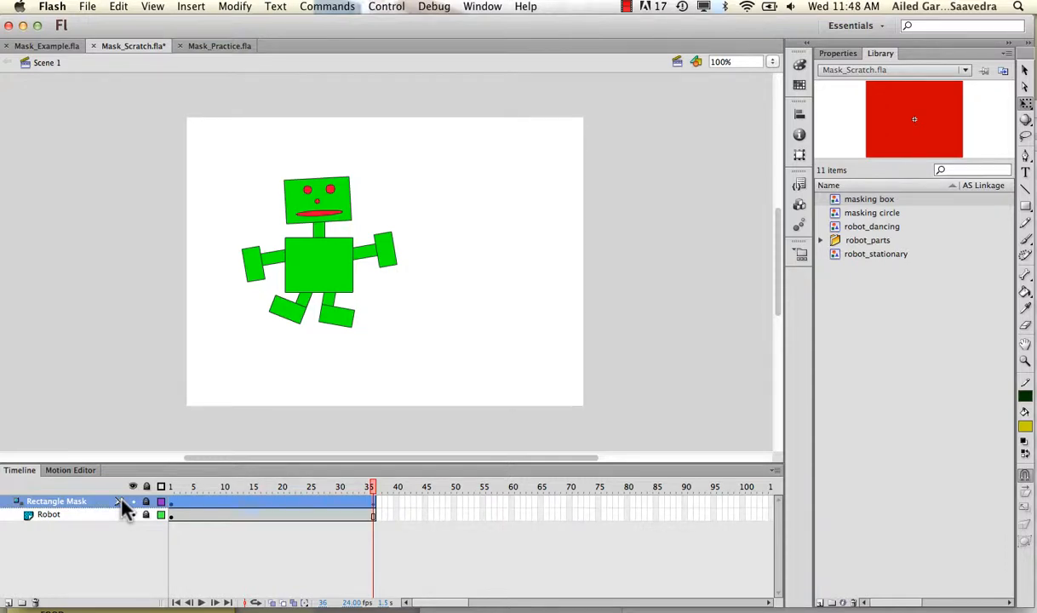
Unlock the Rectangle Mask layer and turn off its Mask setting
{"action": "left_click", "coordinate": [146, 503]}
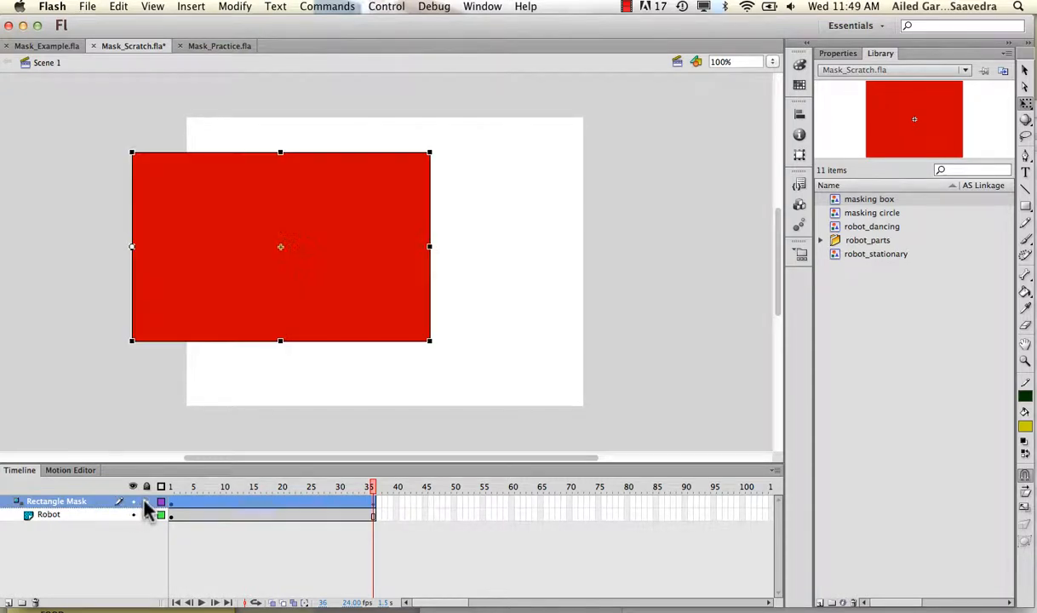
{"action": "right_click", "coordinate": [93, 504]}
{"action": "left_click", "coordinate": [113, 462]}
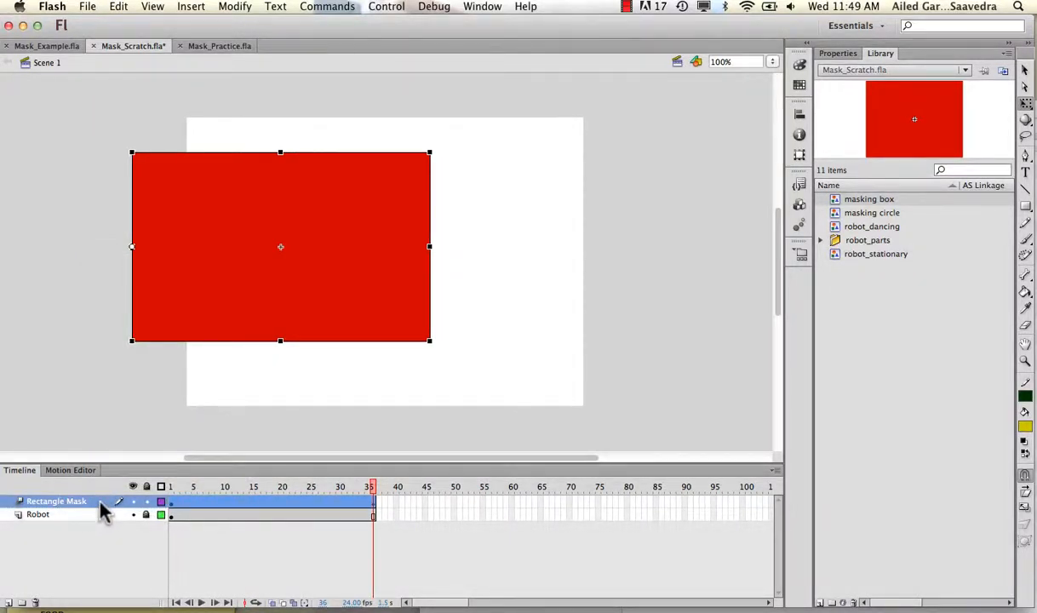
At frame 1, move the masking box just left of the robot's left hand and widen it rightward until it covers the whole robot
{"action": "left_click", "coordinate": [171, 503]}
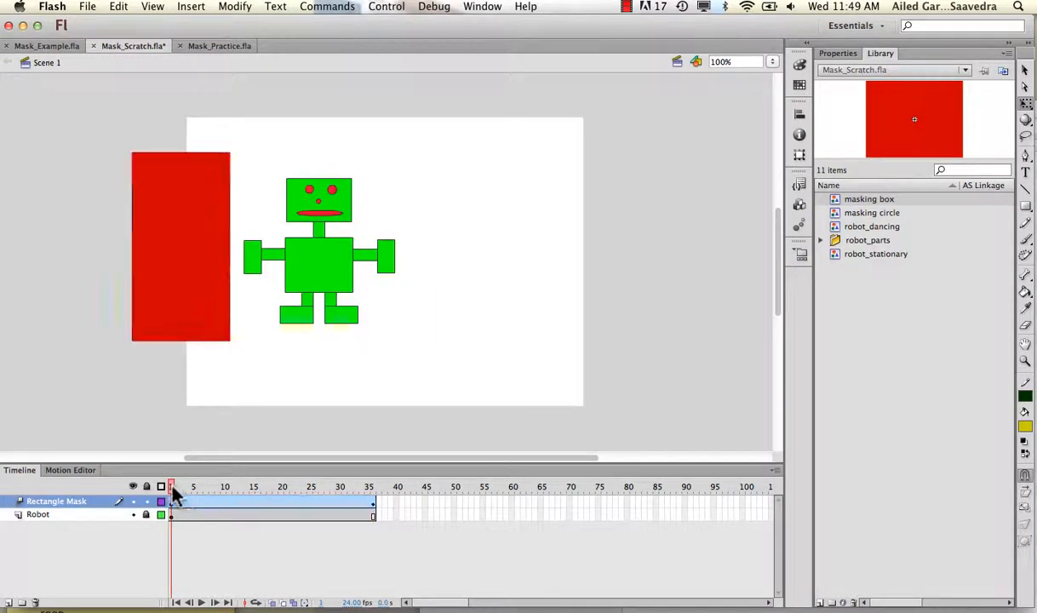
{"action": "left_click_drag", "start_coordinate": [176, 494], "coordinate": [135, 450]}
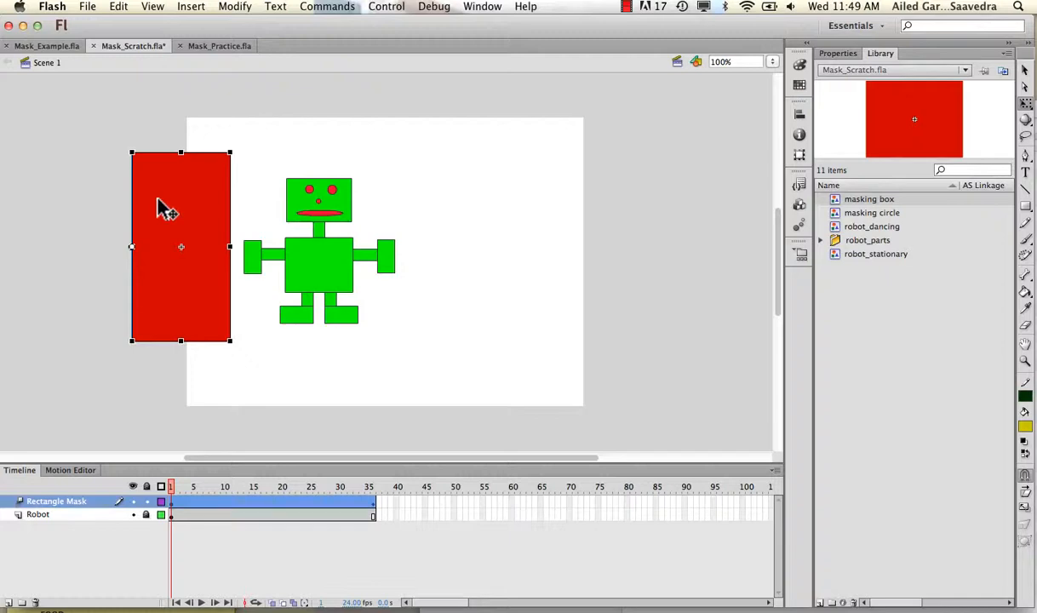
{"action": "left_click_drag", "start_coordinate": [161, 209], "coordinate": [259, 209]}
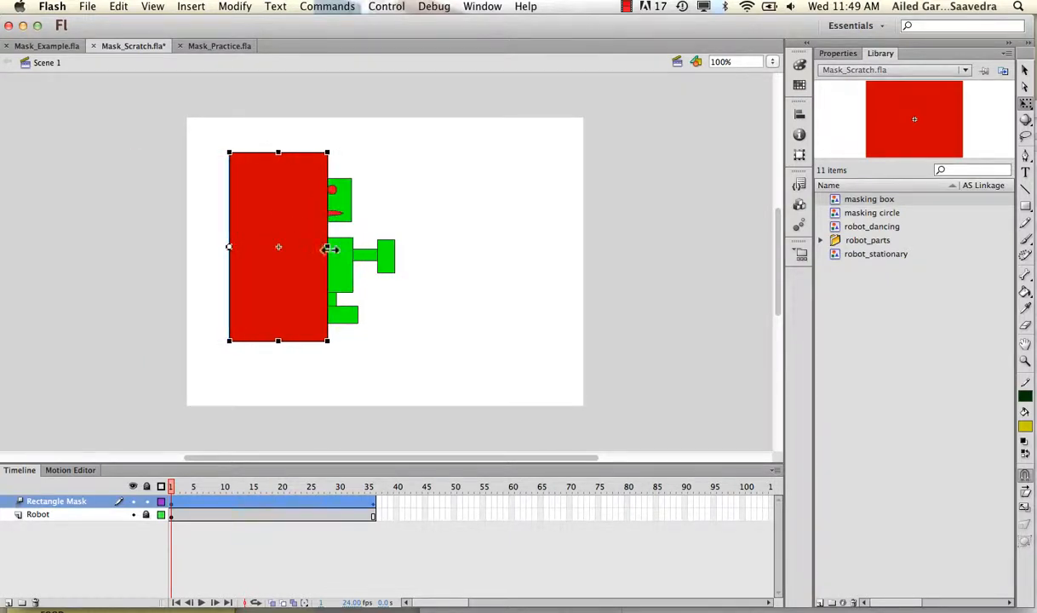
{"action": "left_click_drag", "start_coordinate": [338, 245], "coordinate": [410, 246]}
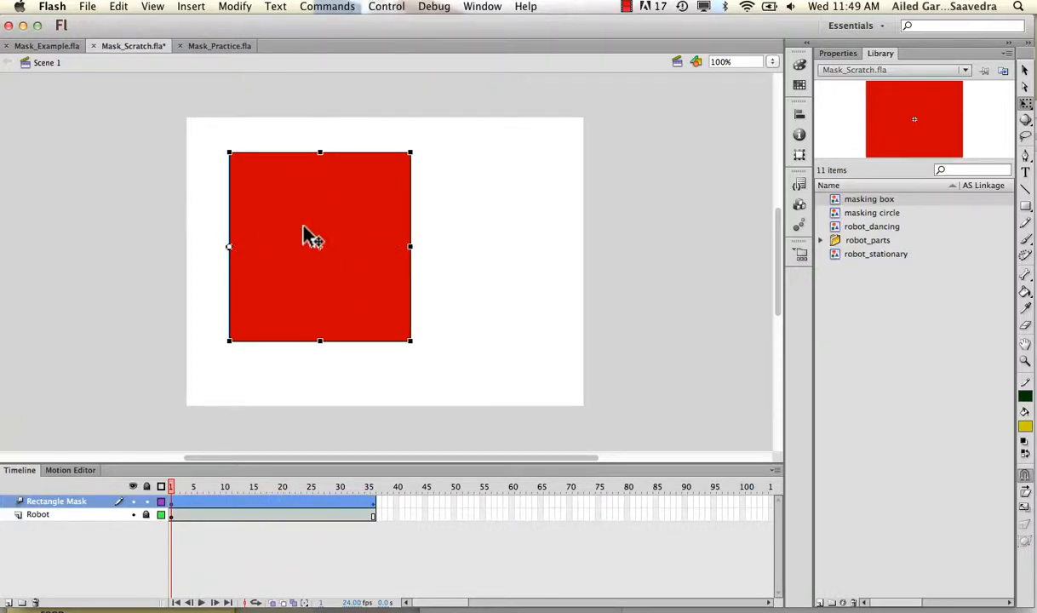
At frame 36, shrink the masking box to a thin vertical sliver left of the robot, and scrub the tween to preview it
{"action": "left_click_drag", "start_coordinate": [171, 486], "coordinate": [375, 493]}
{"action": "left_click", "coordinate": [374, 502]}
{"action": "left_click", "coordinate": [376, 501]}
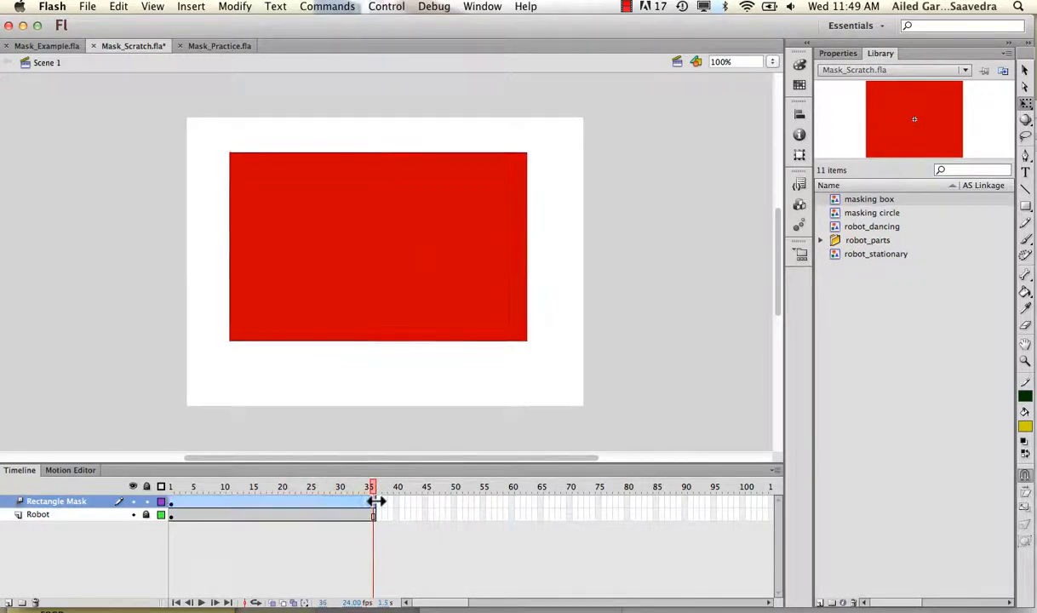
{"action": "left_click", "coordinate": [375, 503]}
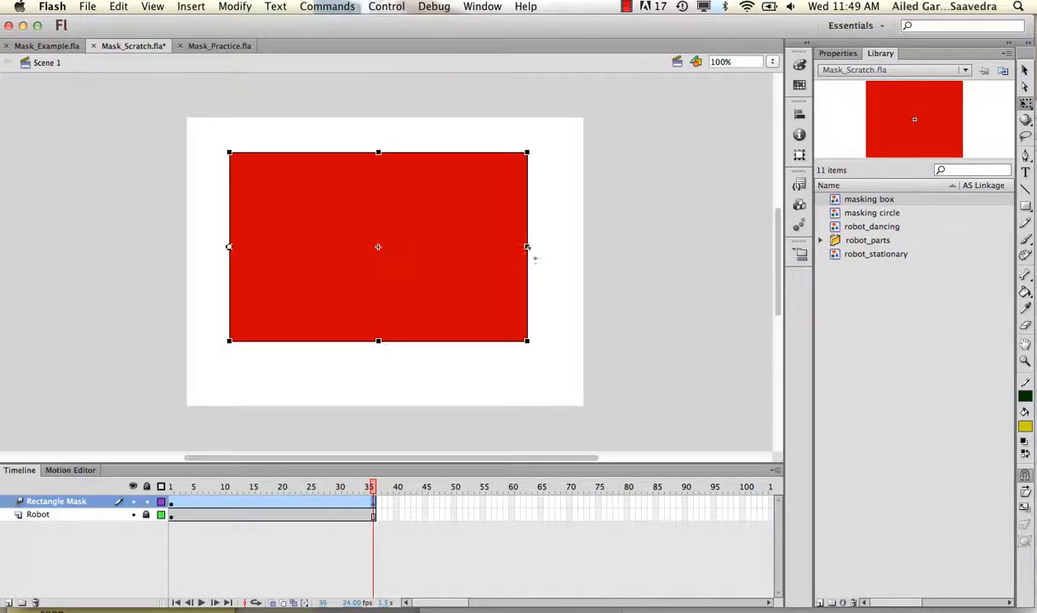
{"action": "left_click_drag", "start_coordinate": [528, 246], "coordinate": [231, 239]}
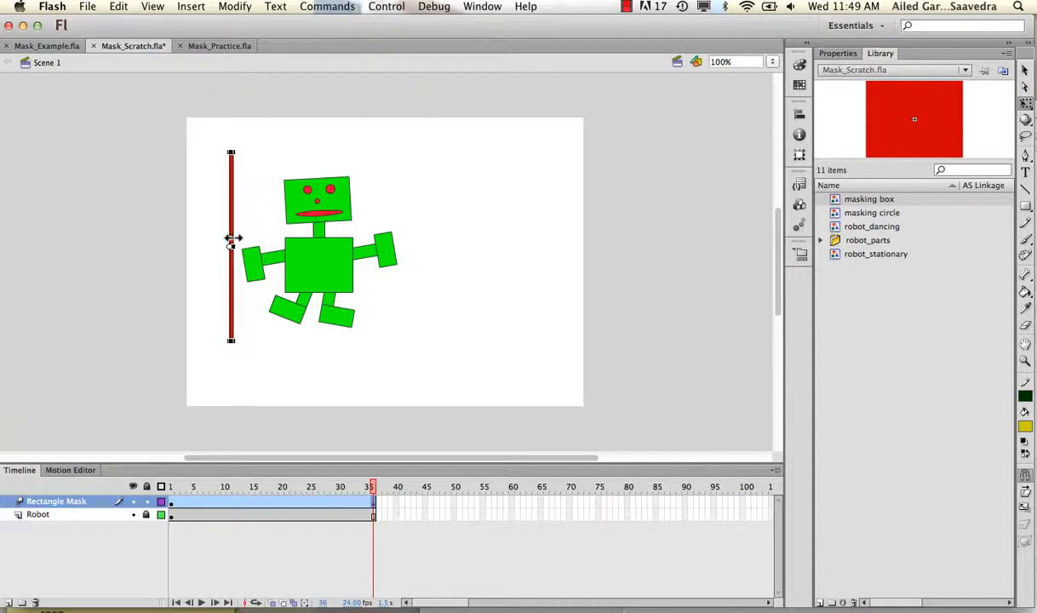
{"action": "left_click_drag", "start_coordinate": [174, 486], "coordinate": [387, 481]}
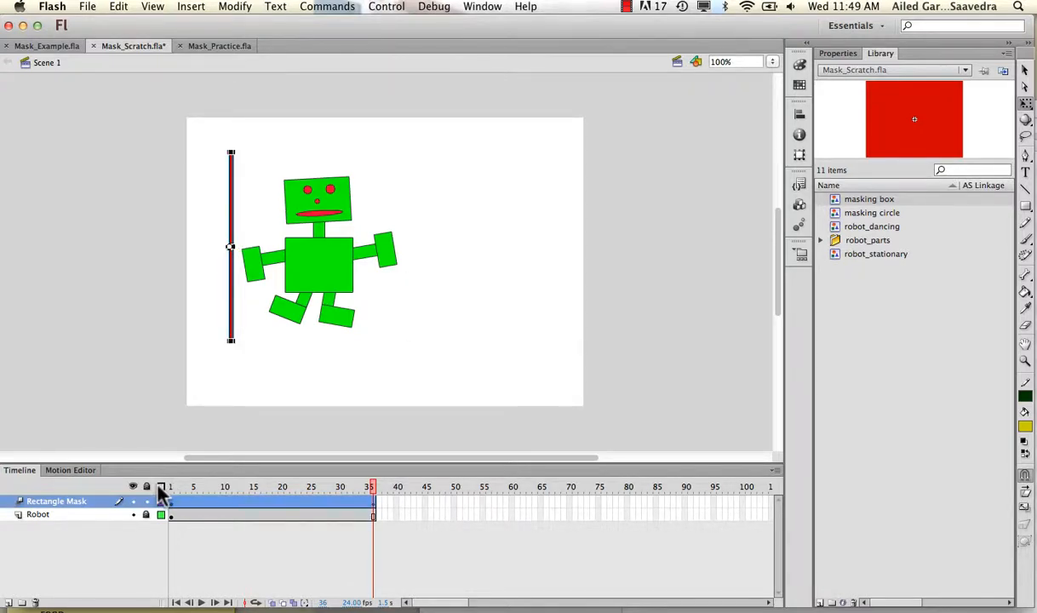
Turn the Rectangle Mask layer back into a mask and scrub the timeline to preview the robot disappearing, ending at frame 1
{"action": "right_click", "coordinate": [96, 502]}
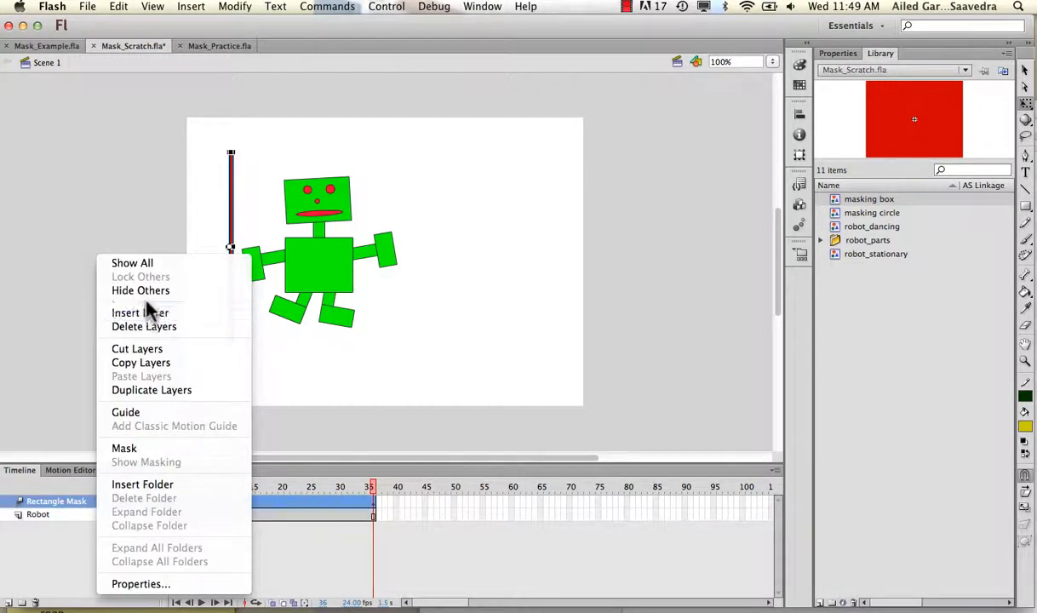
{"action": "left_click", "coordinate": [126, 447]}
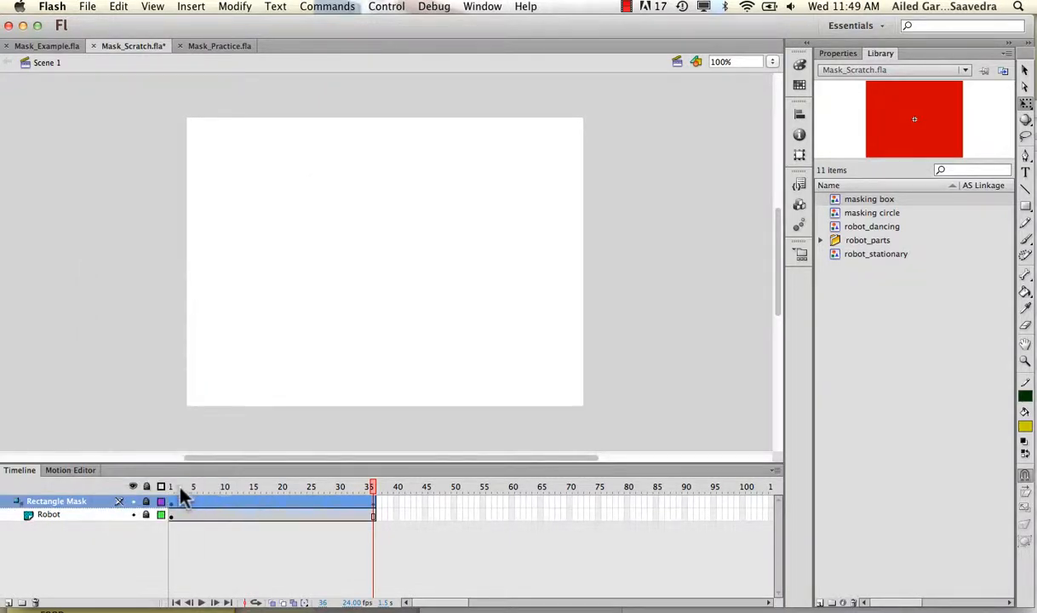
{"action": "left_click", "coordinate": [176, 489]}
{"action": "left_click_drag", "start_coordinate": [176, 491], "coordinate": [337, 488]}
{"action": "left_click_drag", "start_coordinate": [368, 489], "coordinate": [140, 508]}
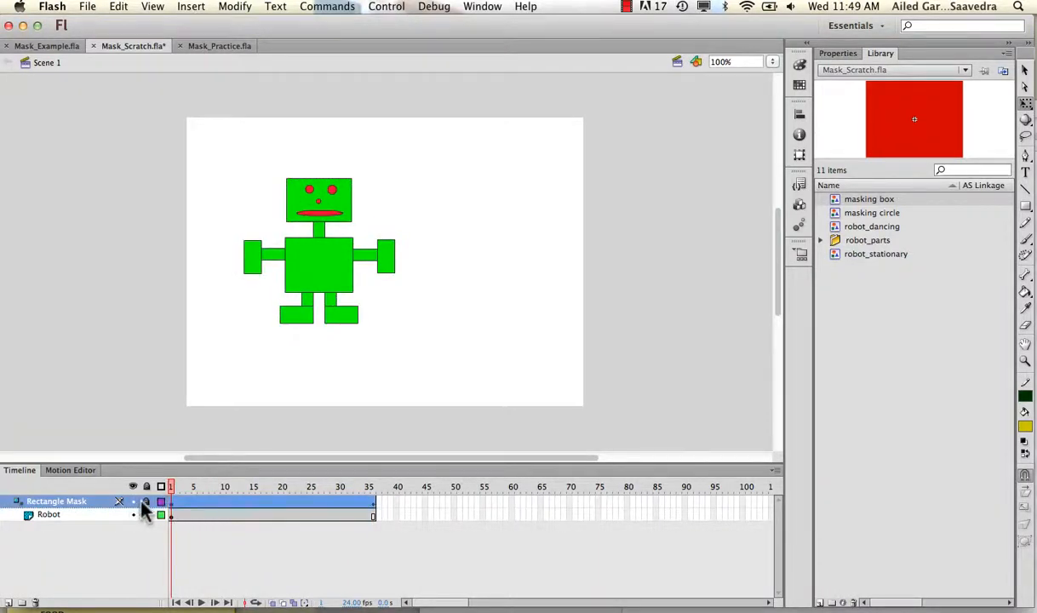
Unlock the Rectangle Mask layer and remove its Mask setting at frame 1
{"action": "left_click", "coordinate": [145, 502]}
{"action": "right_click", "coordinate": [97, 502]}
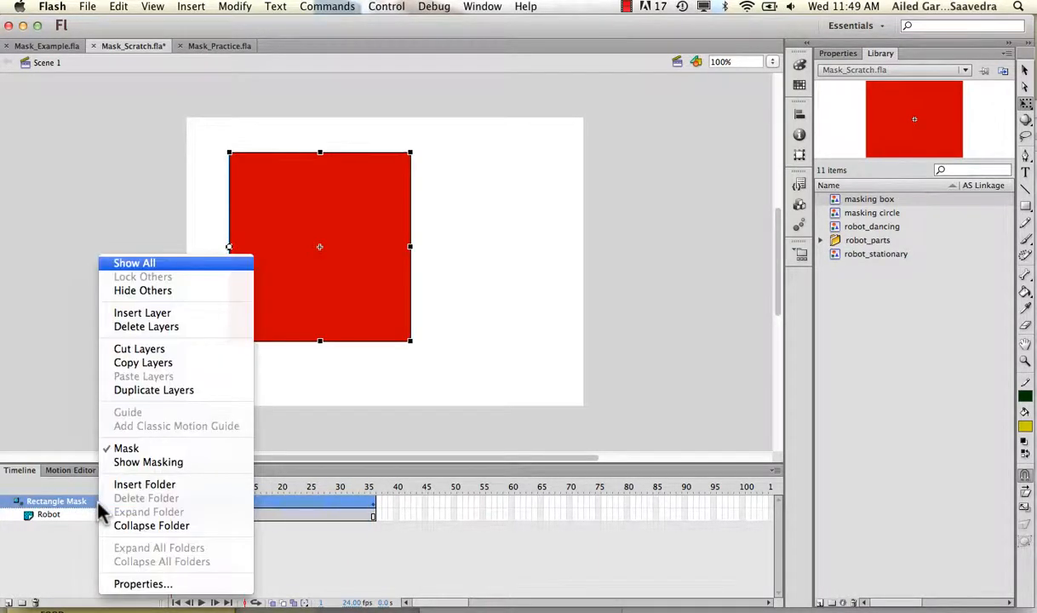
{"action": "left_click", "coordinate": [111, 447]}
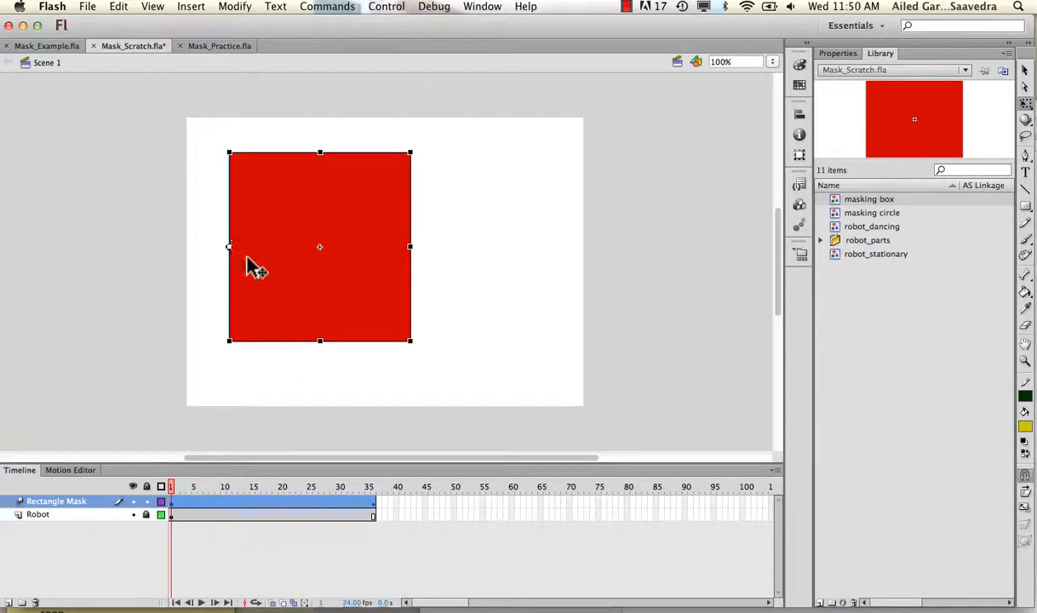
At frame 1, shift the masking box's transformation point between its left and right edge midpoints, ending on the right edge
{"action": "left_click_drag", "start_coordinate": [229, 247], "coordinate": [412, 254]}
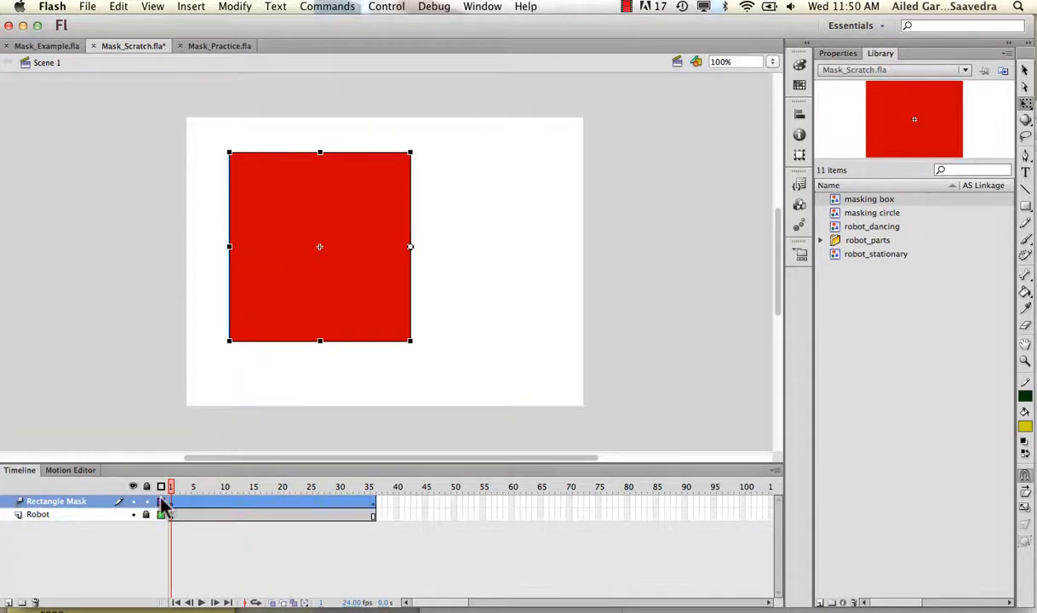
{"action": "mouse_move", "coordinate": [169, 487]}
{"action": "left_mouse_down"}
{"action": "mouse_move", "coordinate": [394, 488]}
{"action": "mouse_move", "coordinate": [151, 472]}
{"action": "mouse_move", "coordinate": [396, 489]}
{"action": "mouse_move", "coordinate": [169, 477]}
{"action": "left_mouse_up"}
{"action": "left_click_drag", "start_coordinate": [171, 491], "coordinate": [143, 500]}
{"action": "left_click_drag", "start_coordinate": [410, 246], "coordinate": [229, 248]}
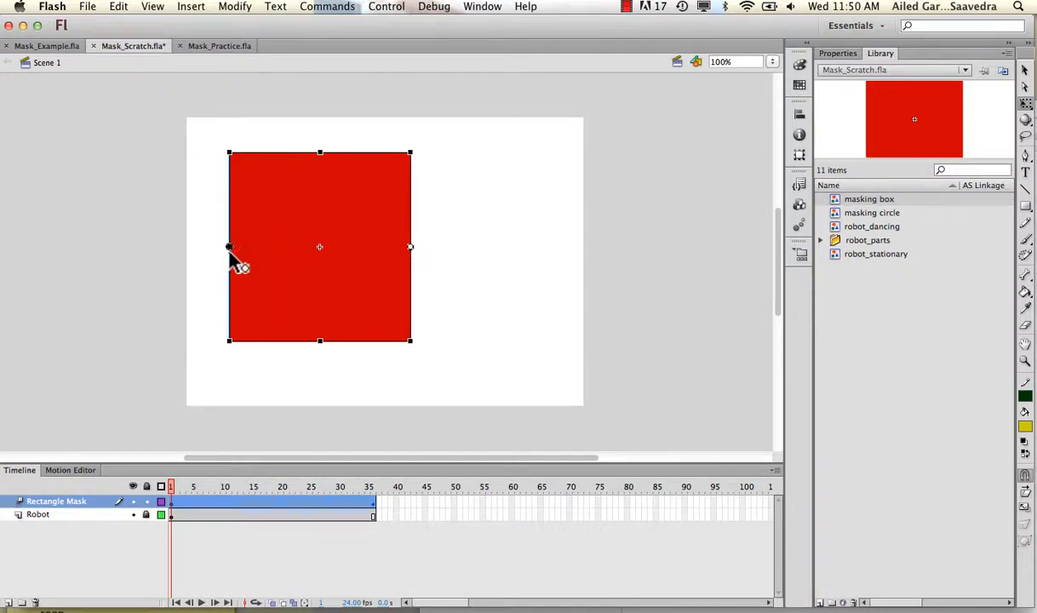
{"action": "left_click_drag", "start_coordinate": [174, 490], "coordinate": [139, 479]}
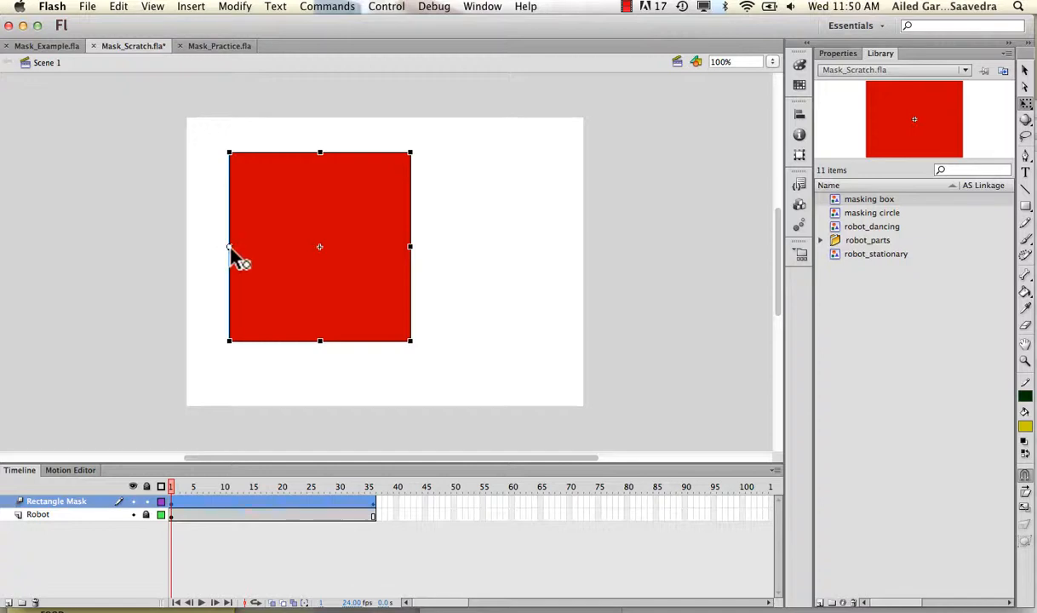
{"action": "left_click_drag", "start_coordinate": [231, 253], "coordinate": [410, 248]}
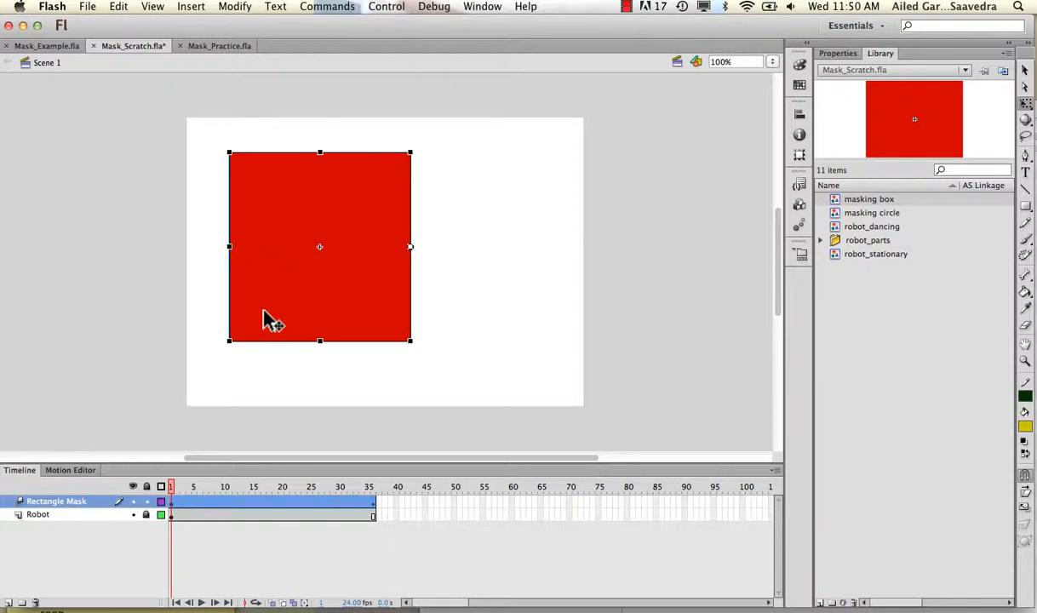
Switch to Mask_Practice.fla, return to frame 1, and look at the Mask option for the "mask layer revealing" layer without applying it
{"action": "left_click", "coordinate": [195, 46]}
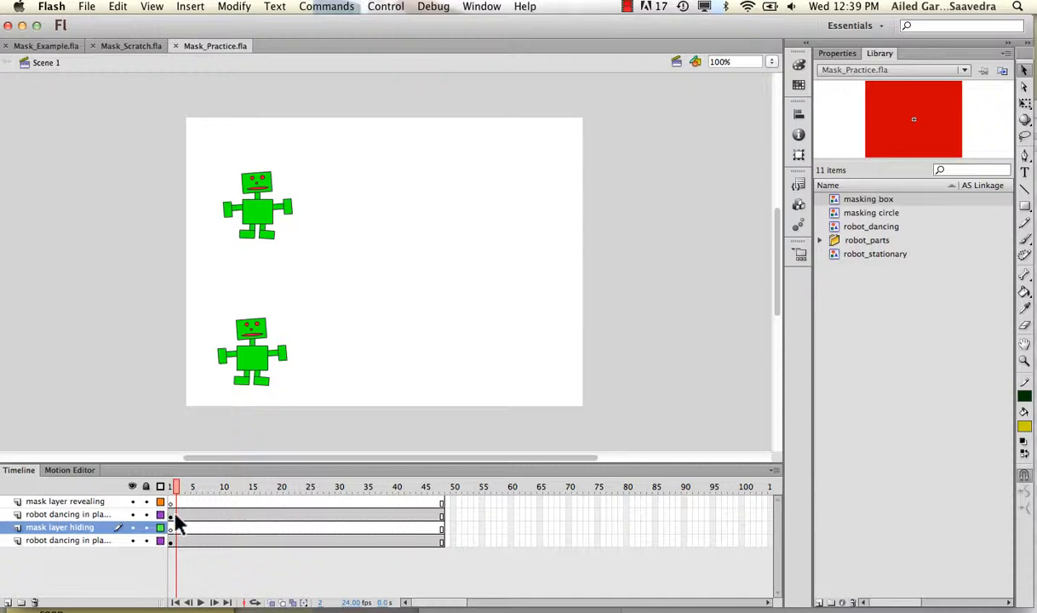
{"action": "left_click_drag", "start_coordinate": [174, 489], "coordinate": [150, 487]}
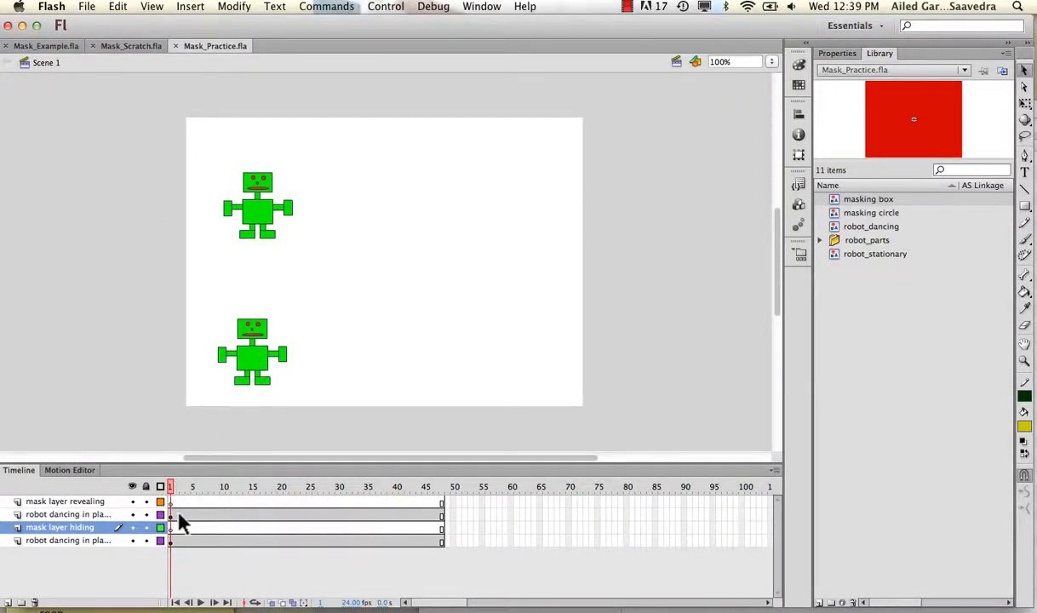
{"action": "right_click", "coordinate": [105, 504]}
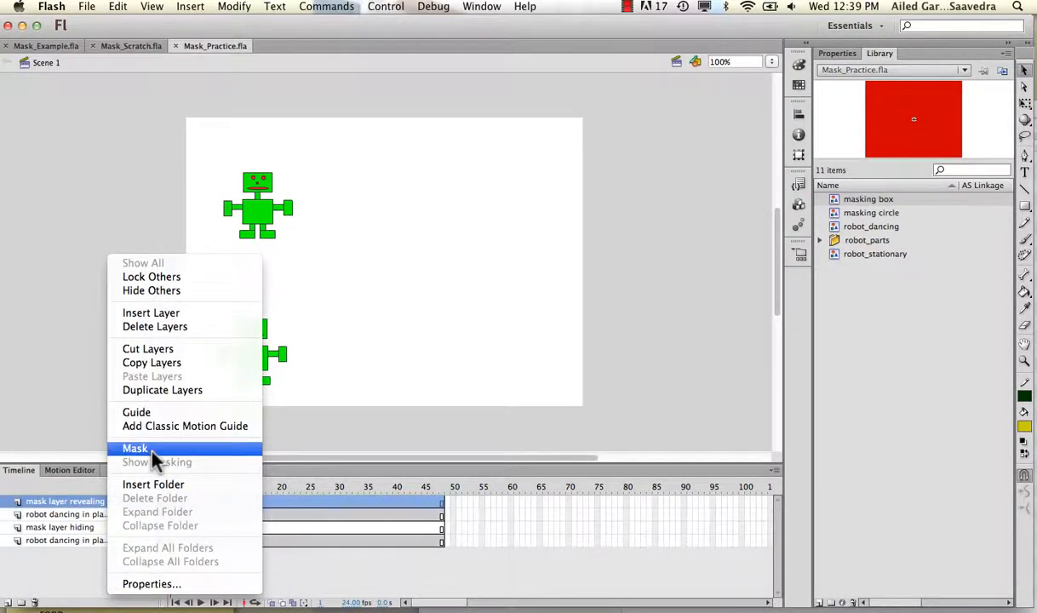
{"action": "left_click", "coordinate": [306, 439]}
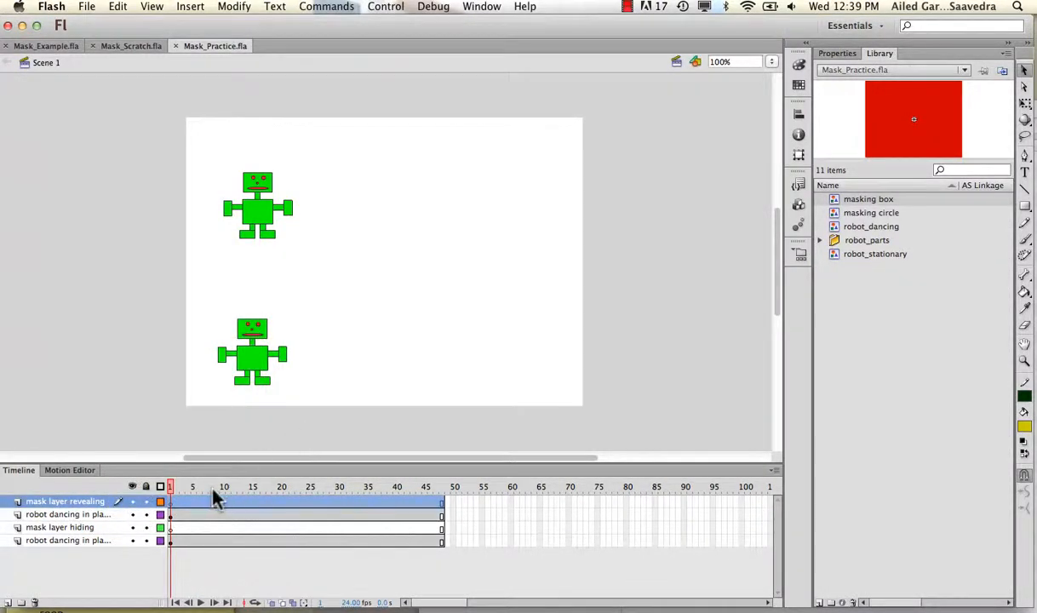
{"action": "left_click", "coordinate": [170, 490]}
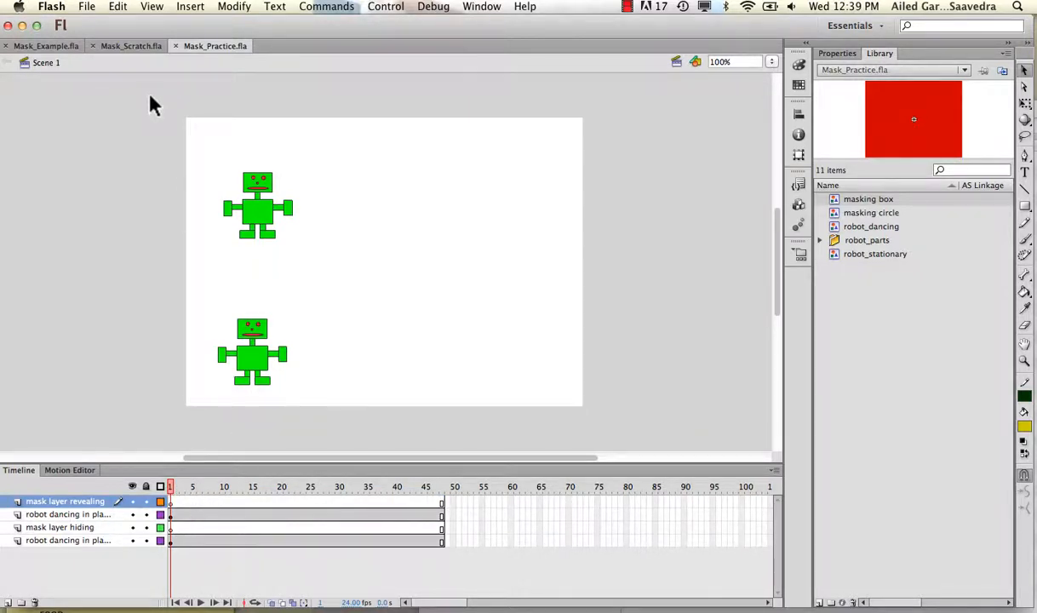
Switch to Mask_Example.fla, expand the Before Mask layer folder to examine its layers, and collapse it again
{"action": "left_click", "coordinate": [60, 49]}
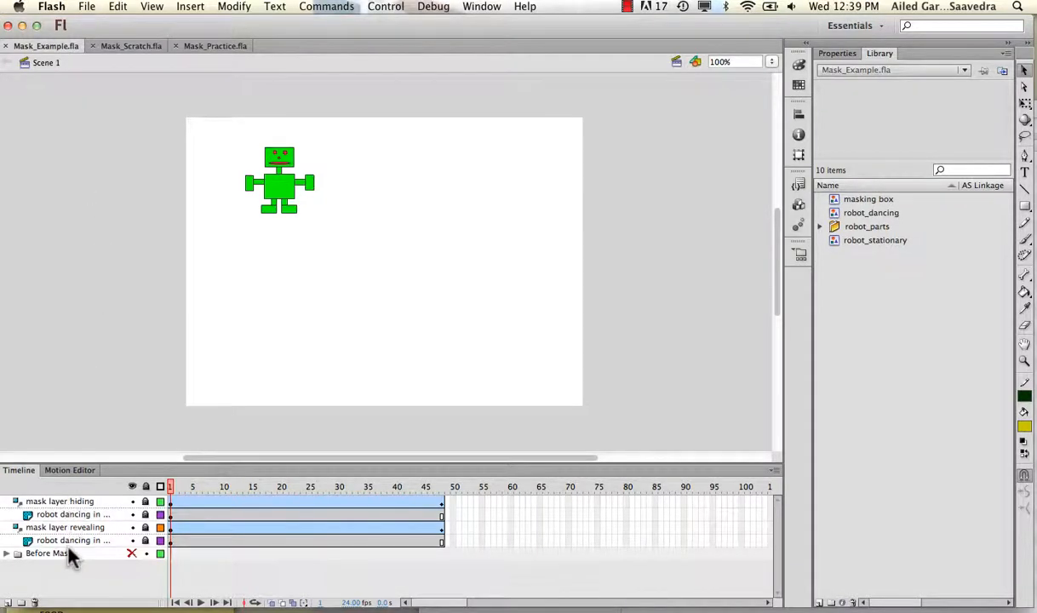
{"action": "left_click", "coordinate": [8, 553]}
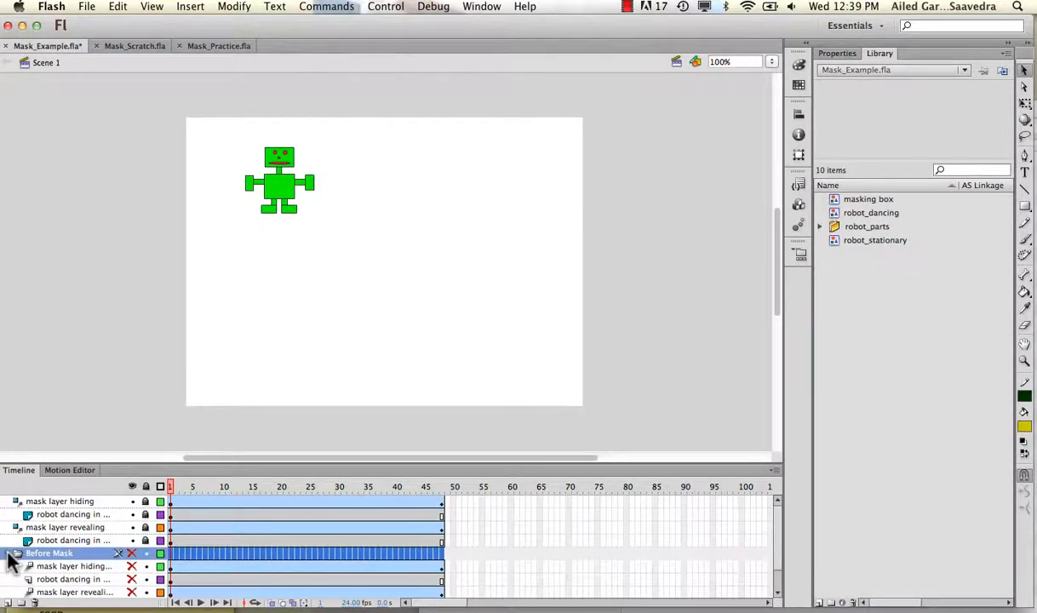
{"action": "left_click", "coordinate": [17, 553]}
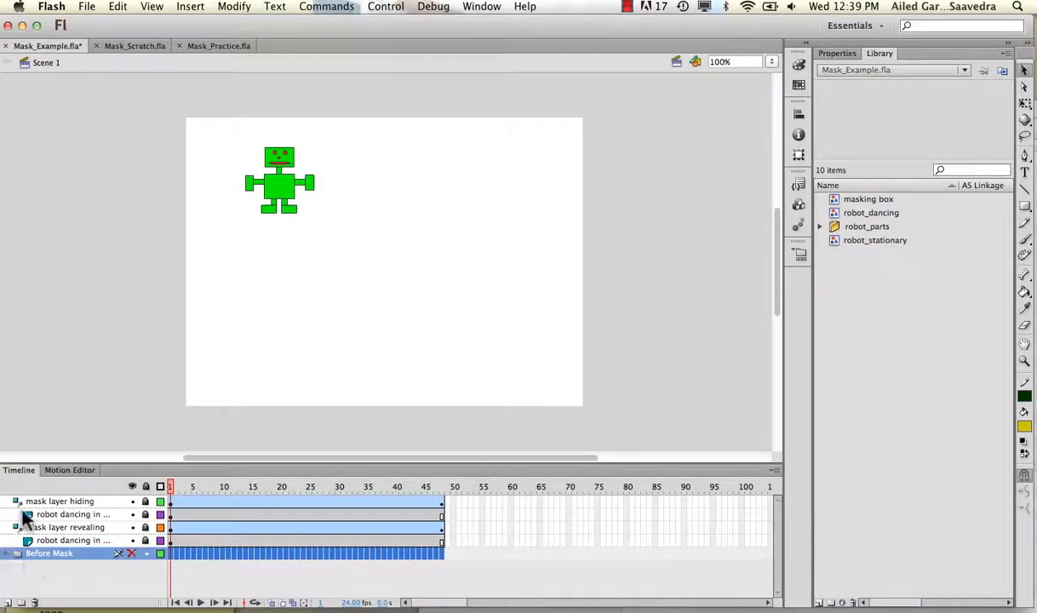